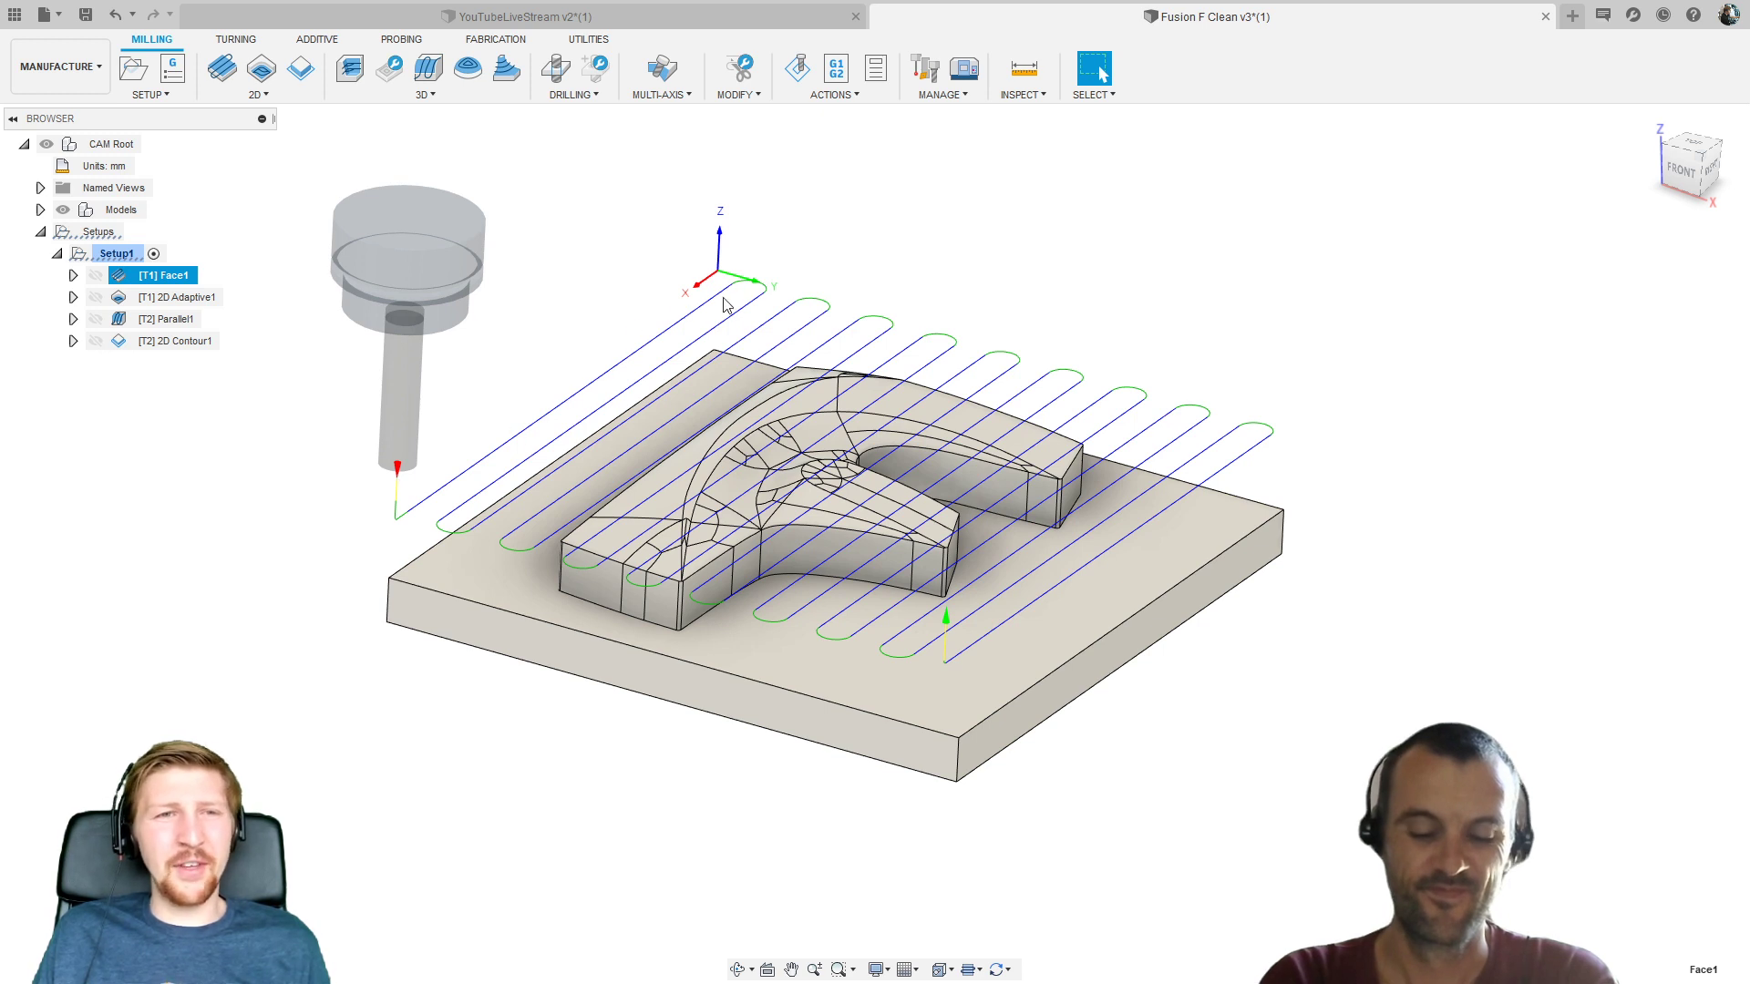
# Inspect the toolpaths of the existing 2D Adaptive, Parallel and 2D Contour operations in Setup1
pyautogui.moveTo(209, 305)
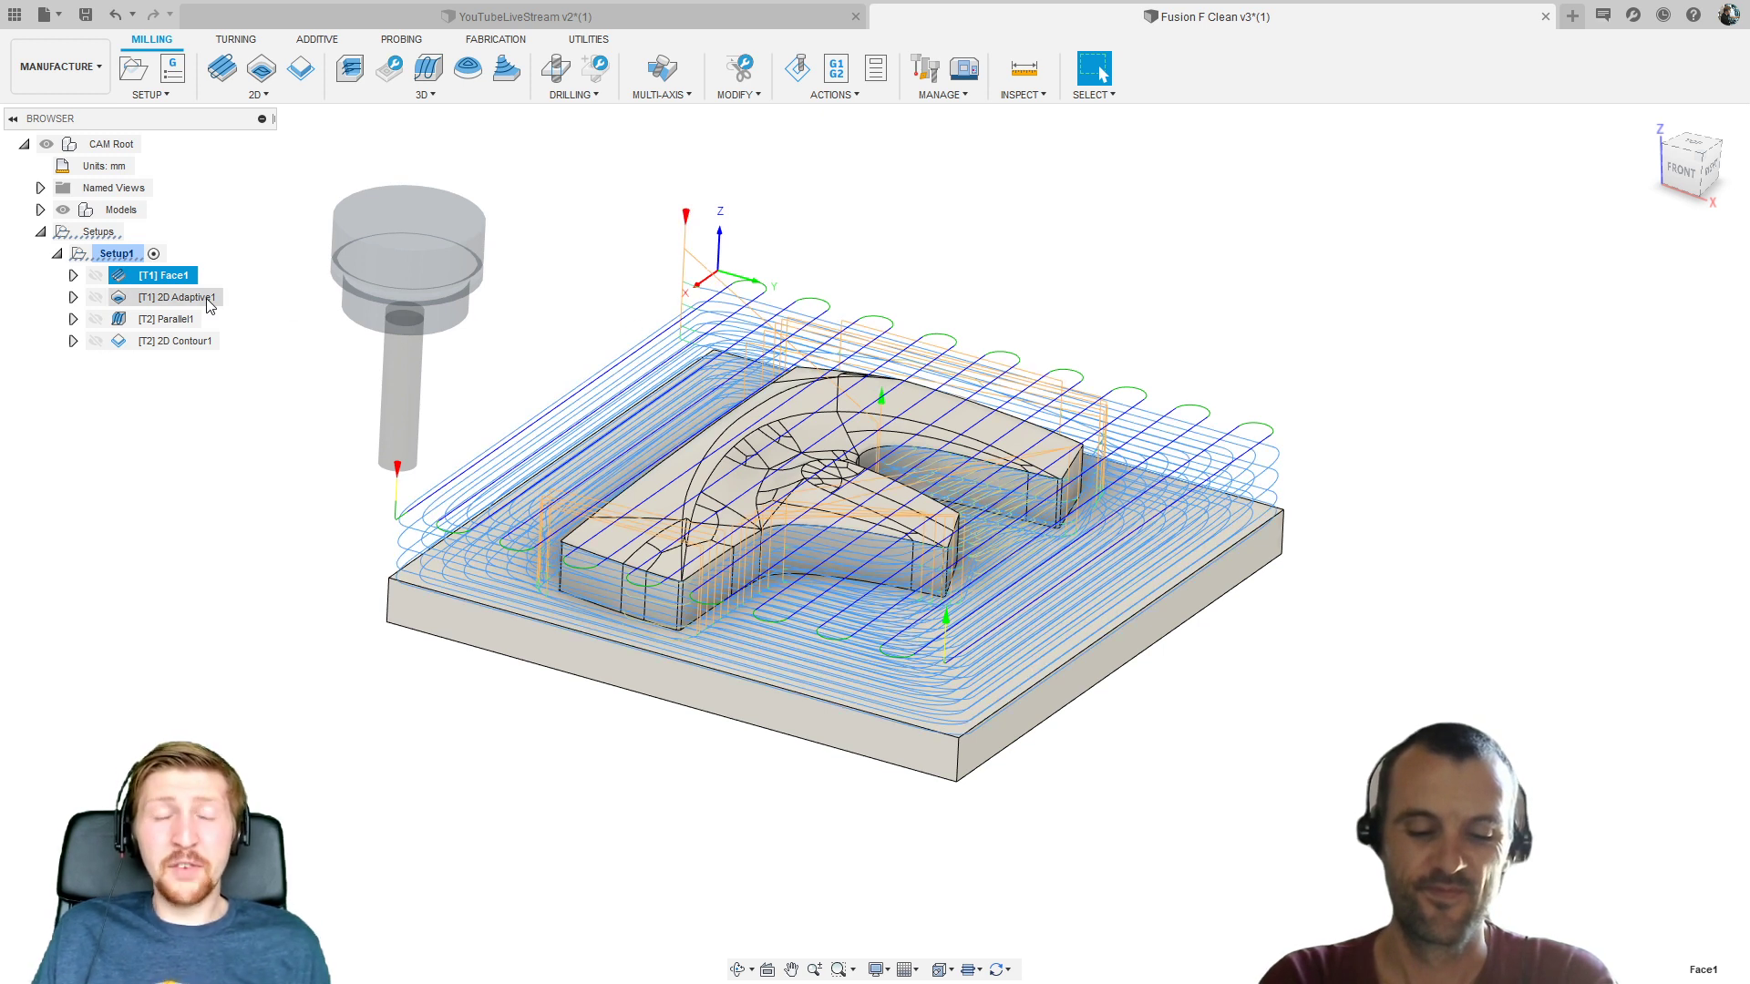
pyautogui.click(209, 305)
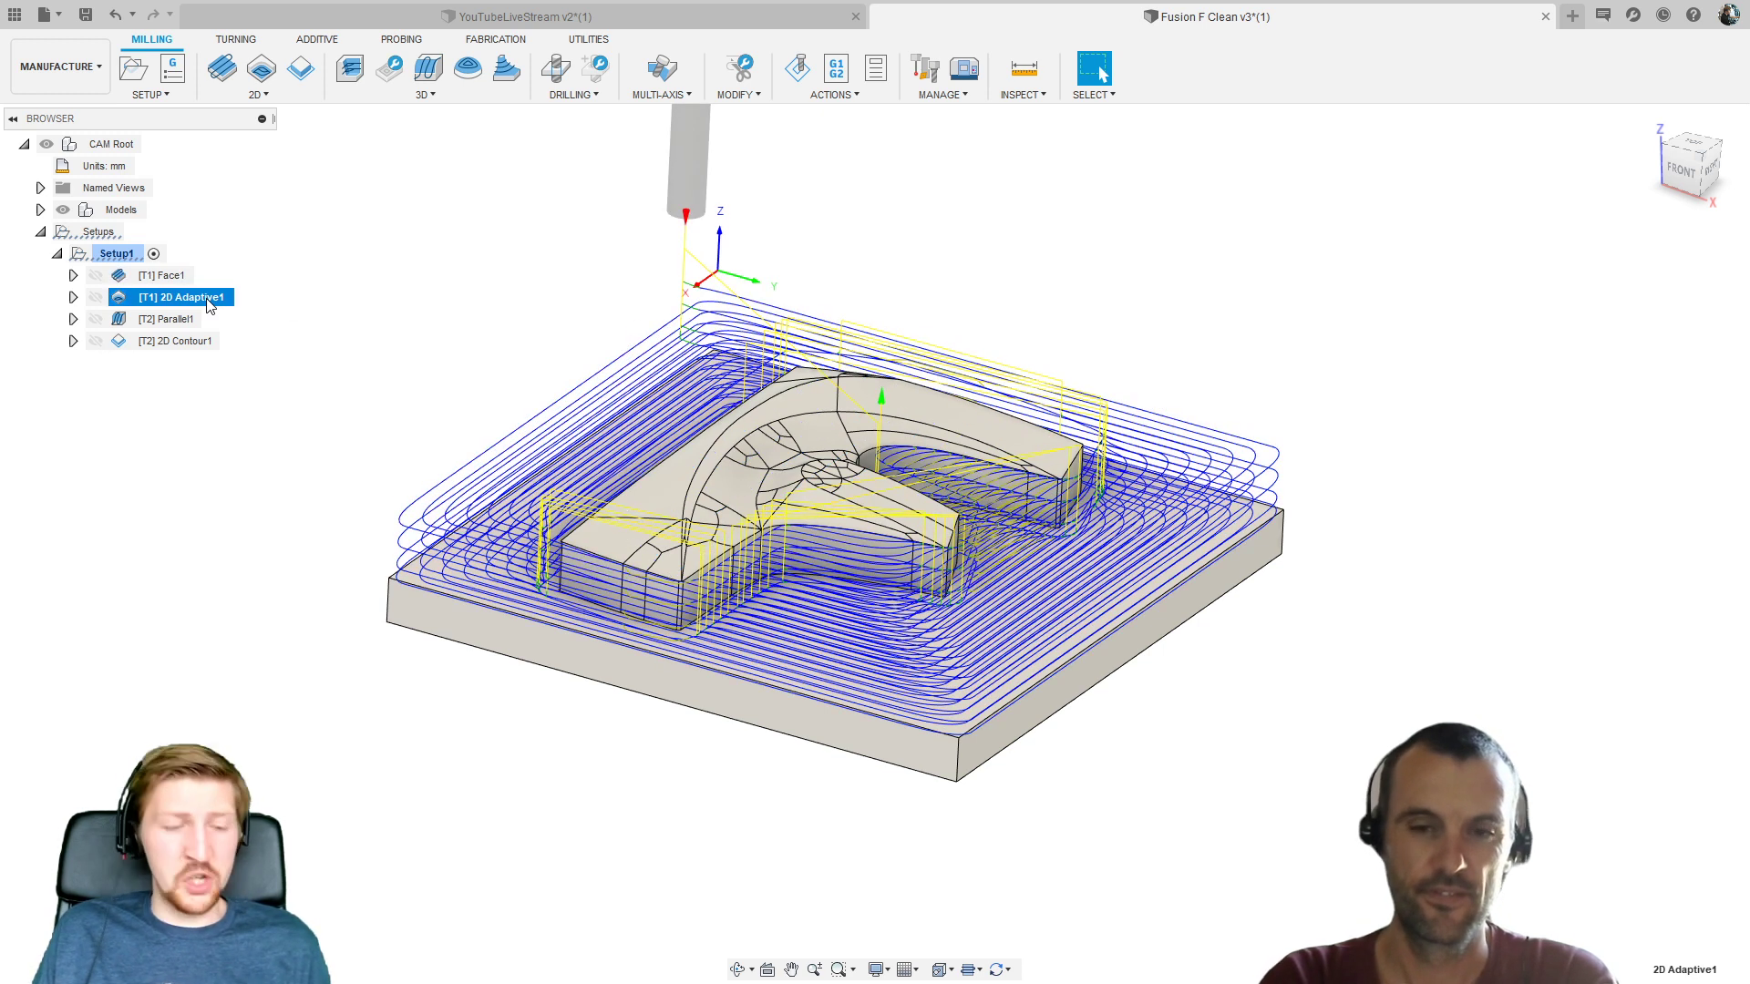
pyautogui.moveTo(379, 394); pyautogui.dragTo(384, 417, button='middle')
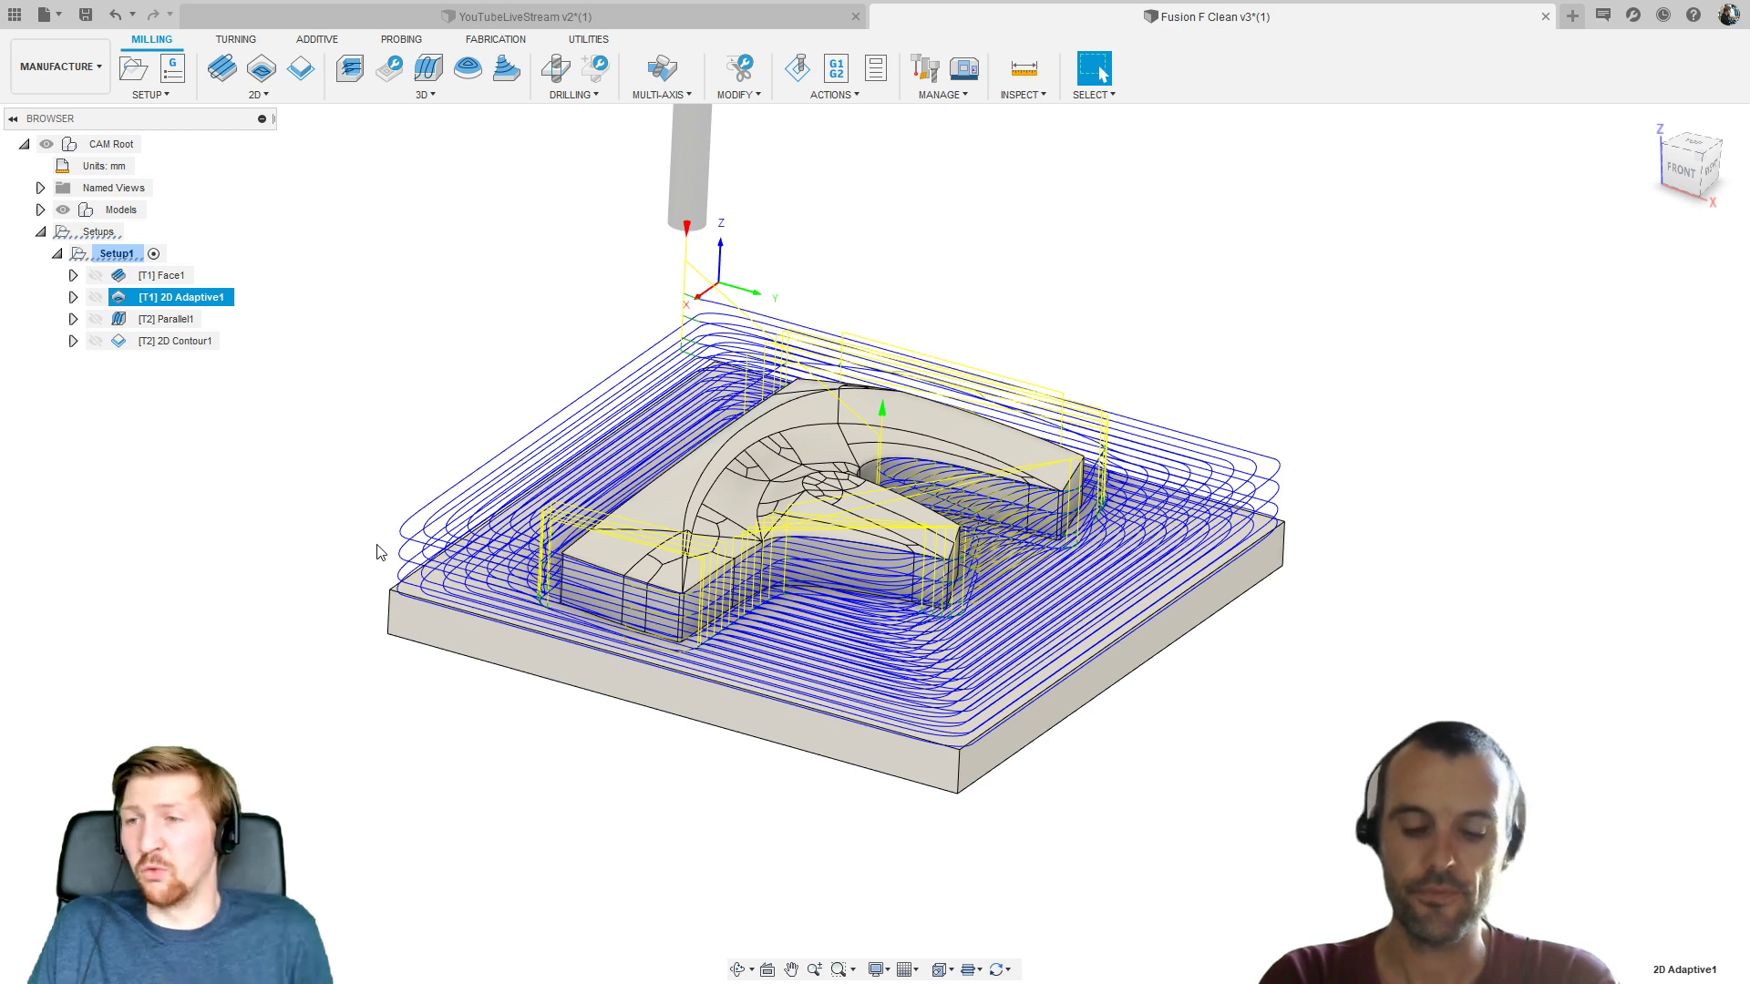
pyautogui.click(166, 321)
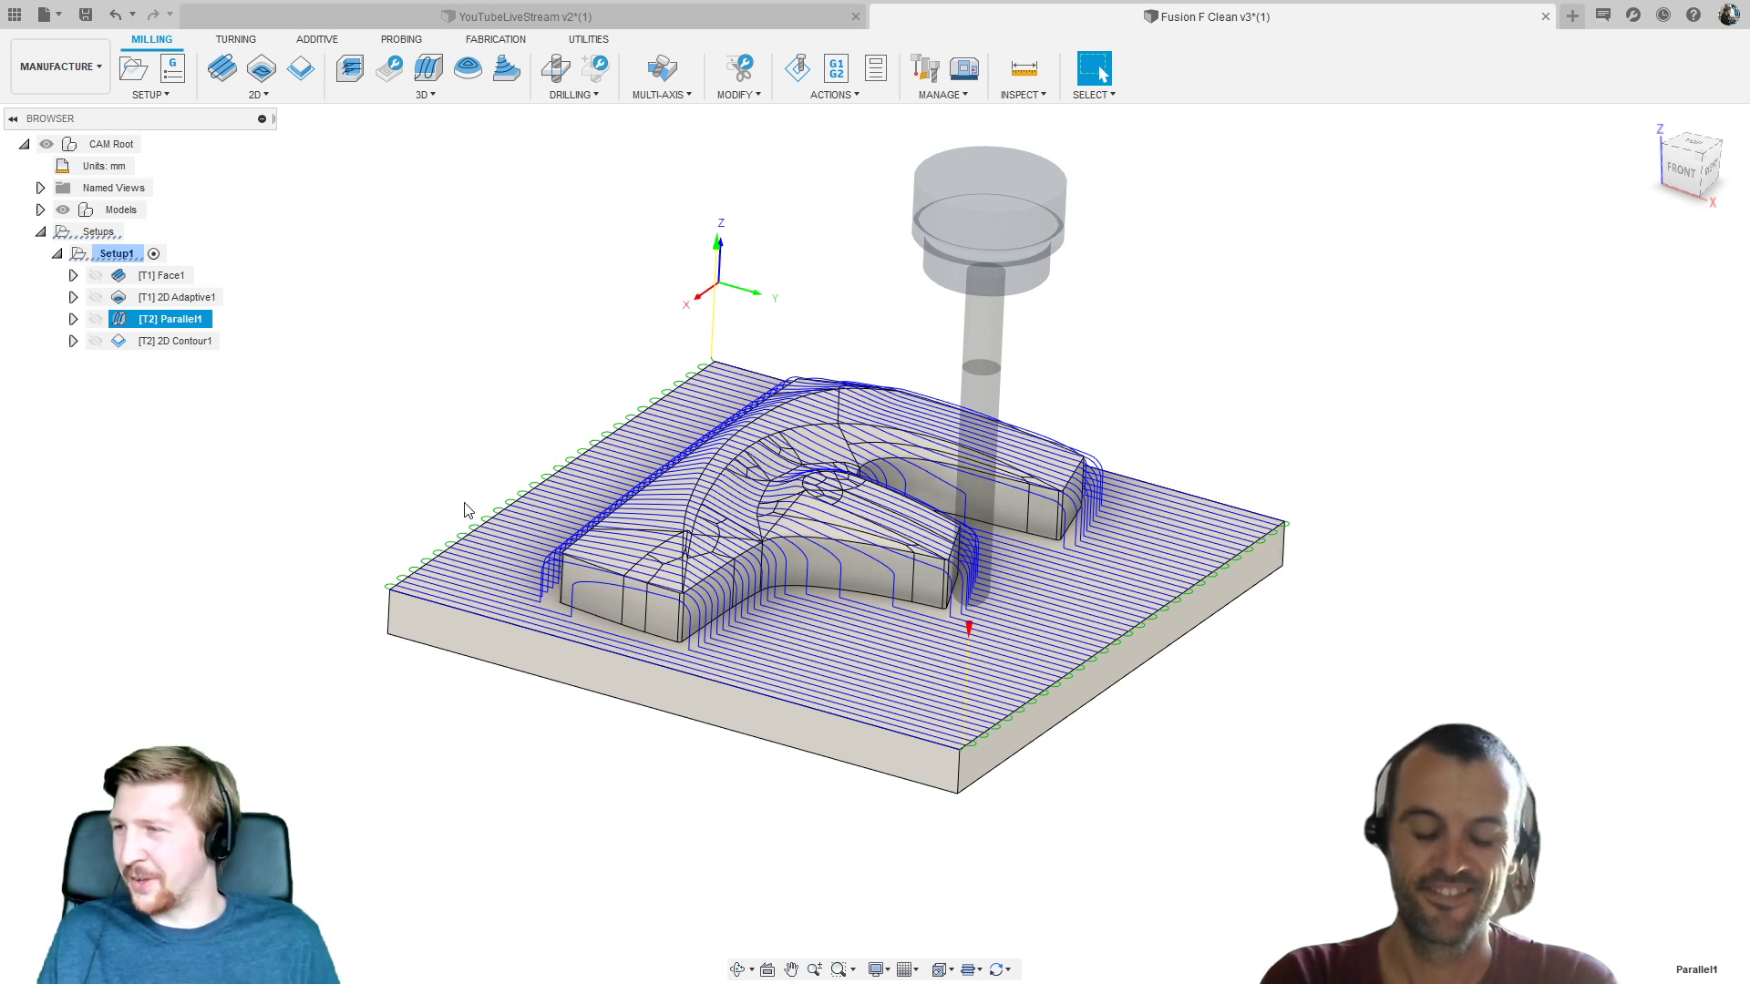
pyautogui.click(180, 345)
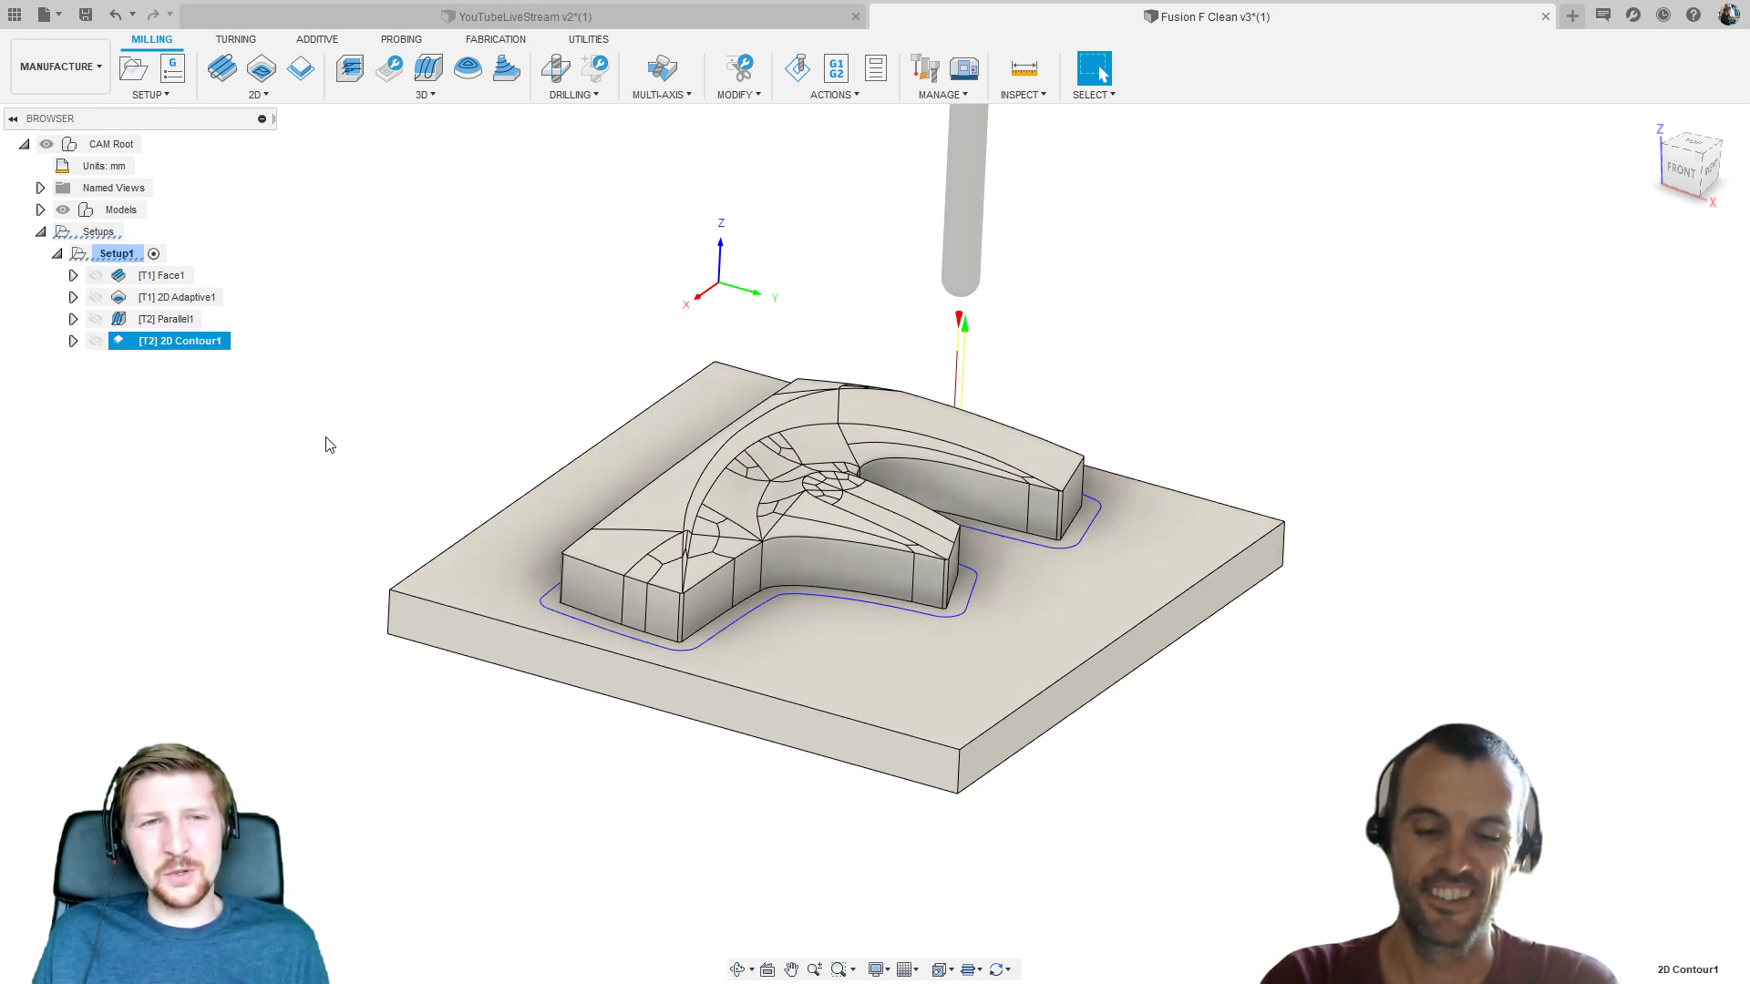
pyautogui.click(195, 422)
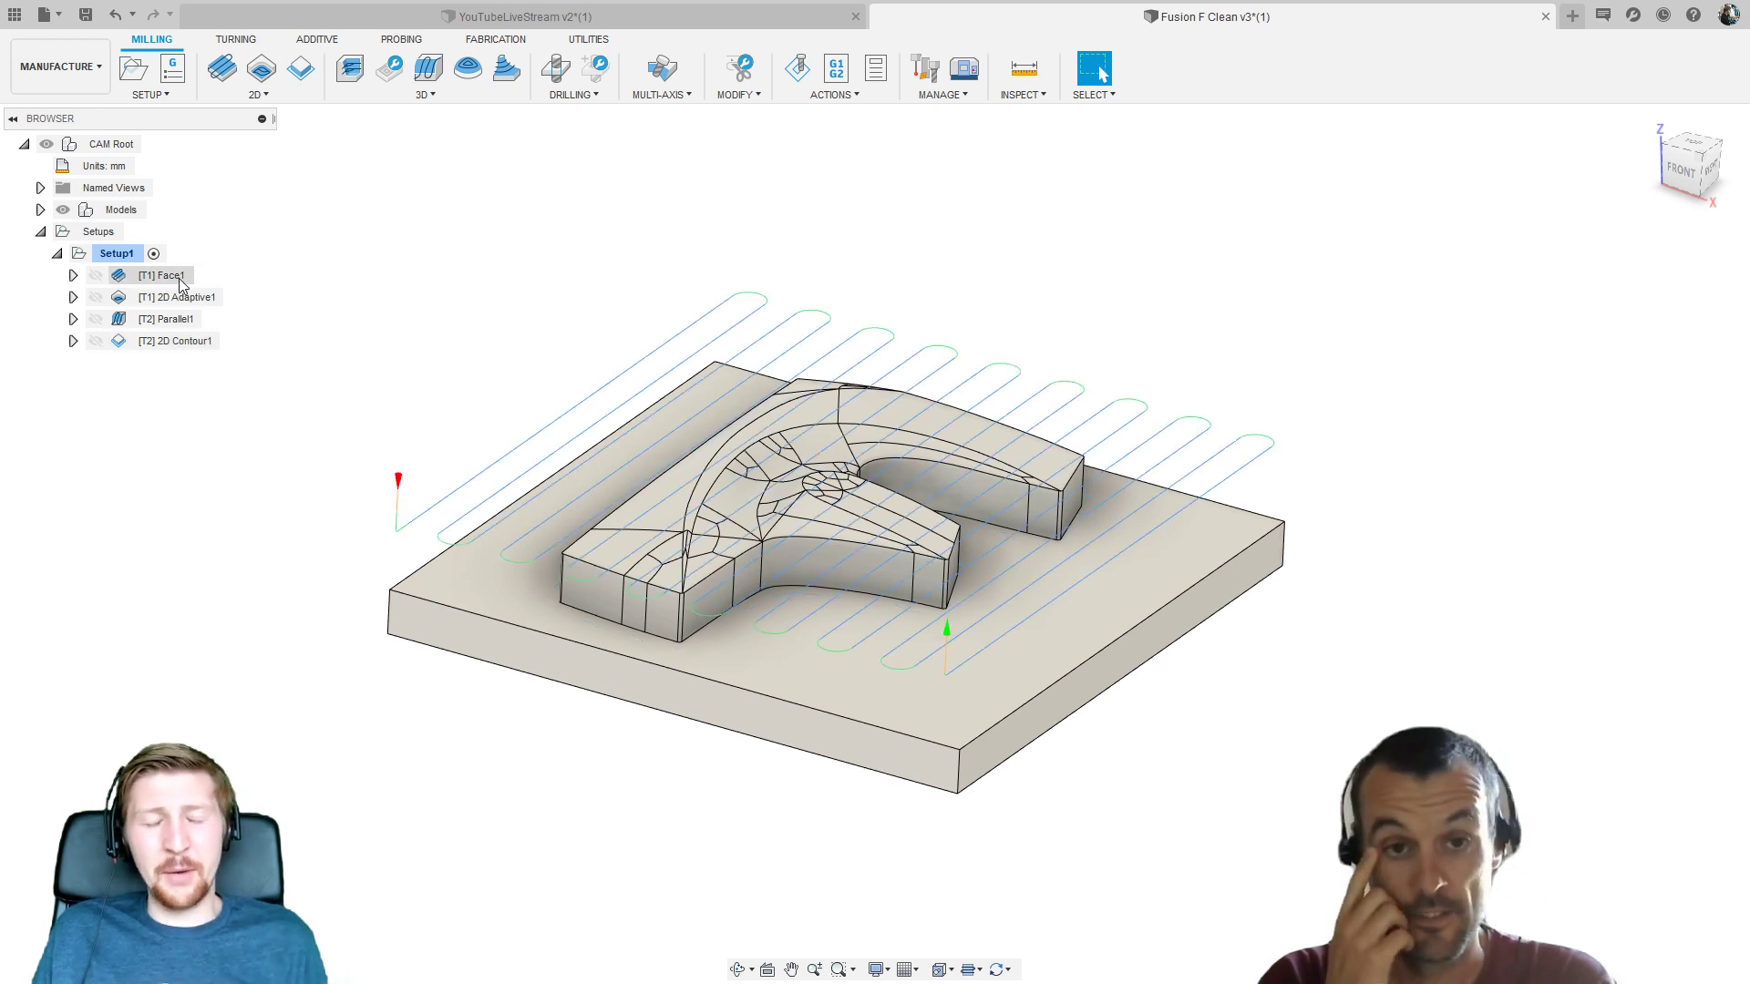
pyautogui.moveTo(367, 359); pyautogui.dragTo(441, 368, button='middle')
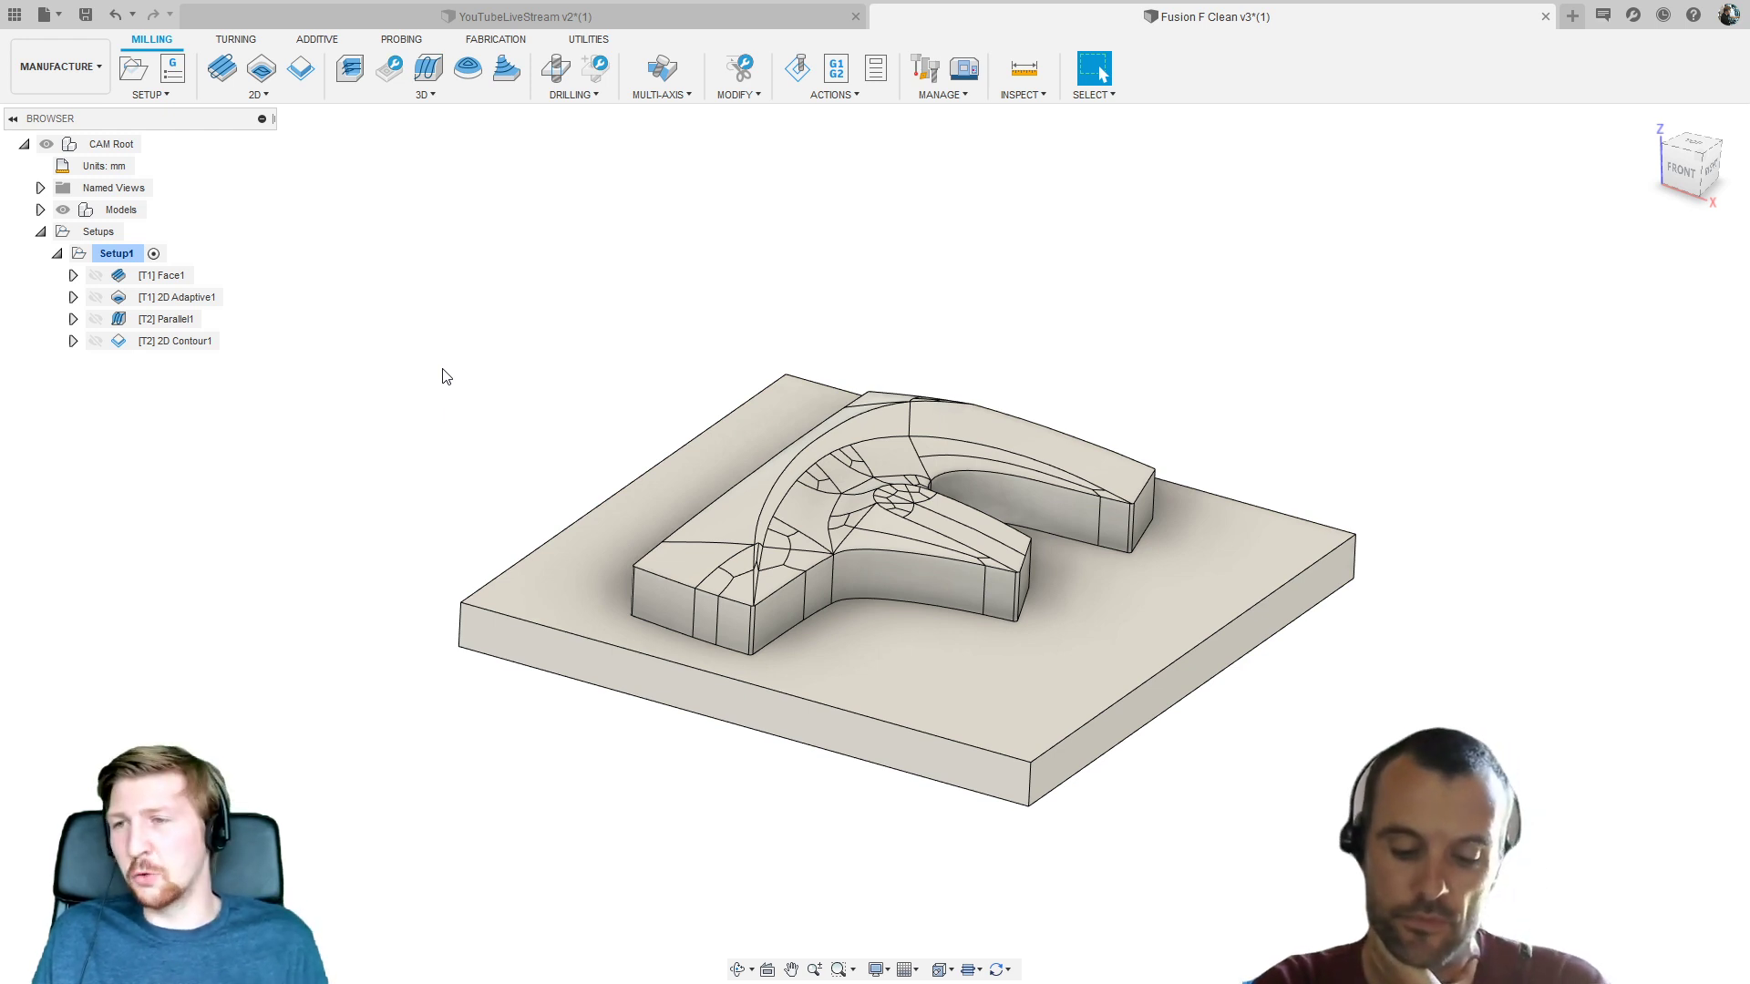
# Start a new Face operation and create a flat end mill for it in the Fusion F Clean v3 document library
pyautogui.click(222, 70)
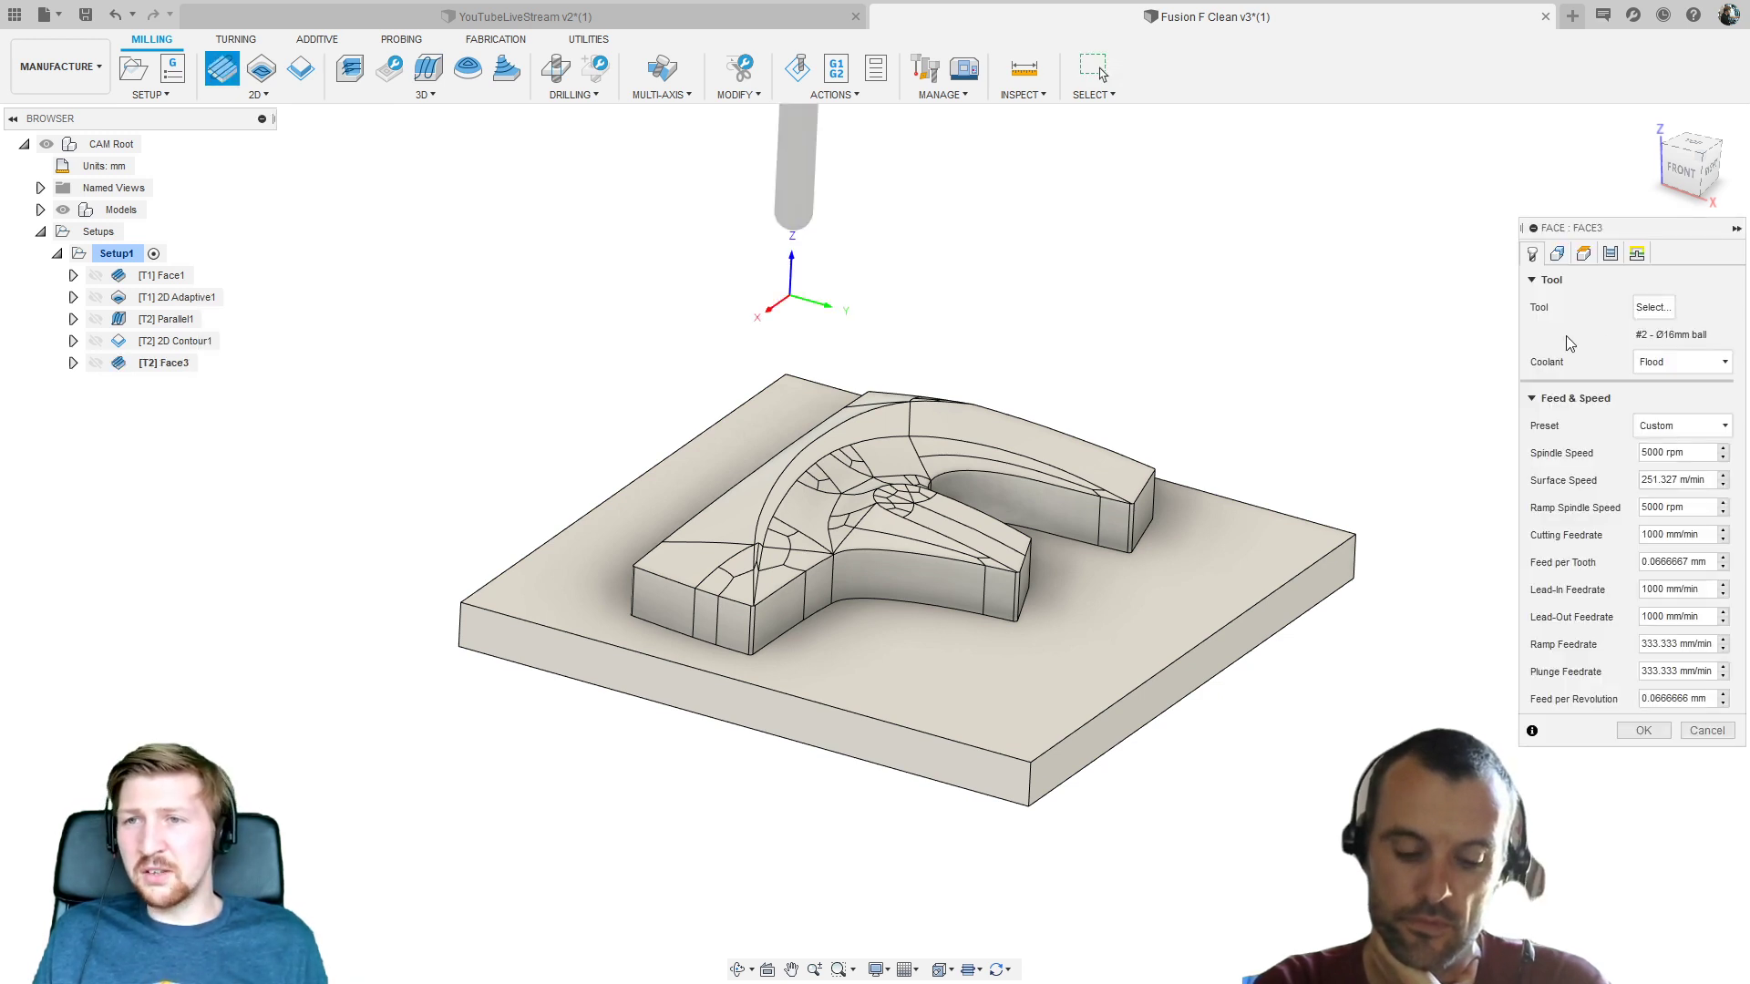
pyautogui.click(1652, 310)
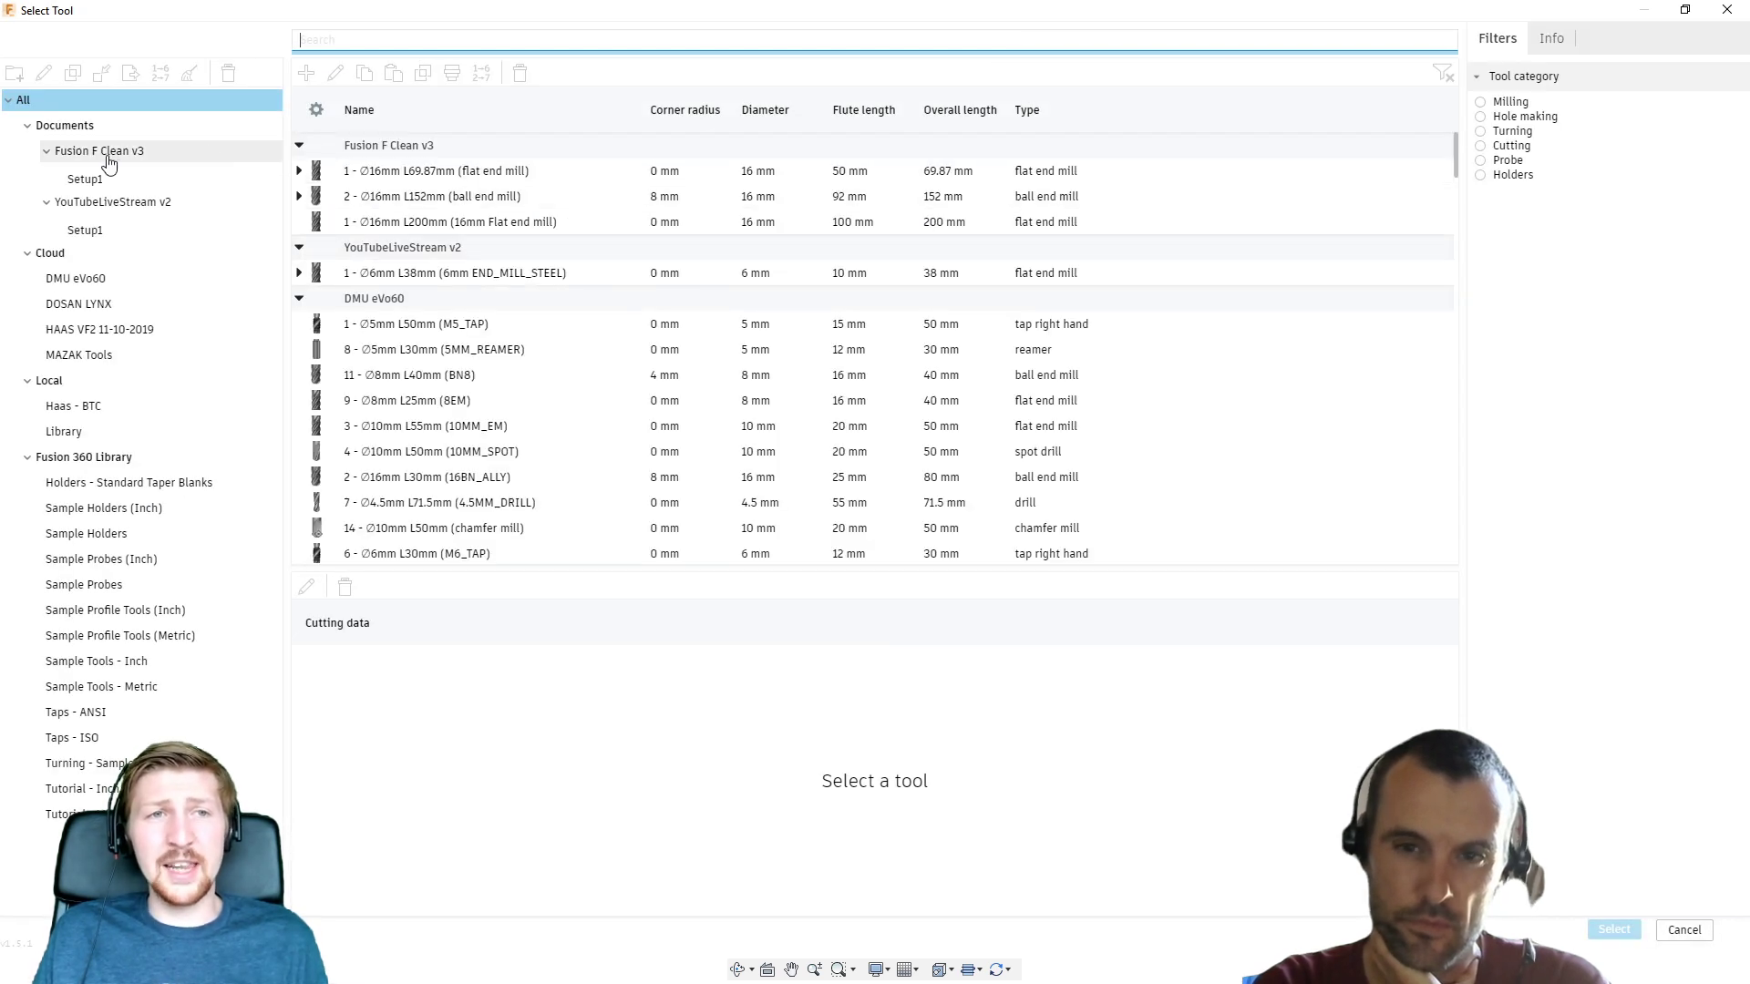
pyautogui.click(106, 157)
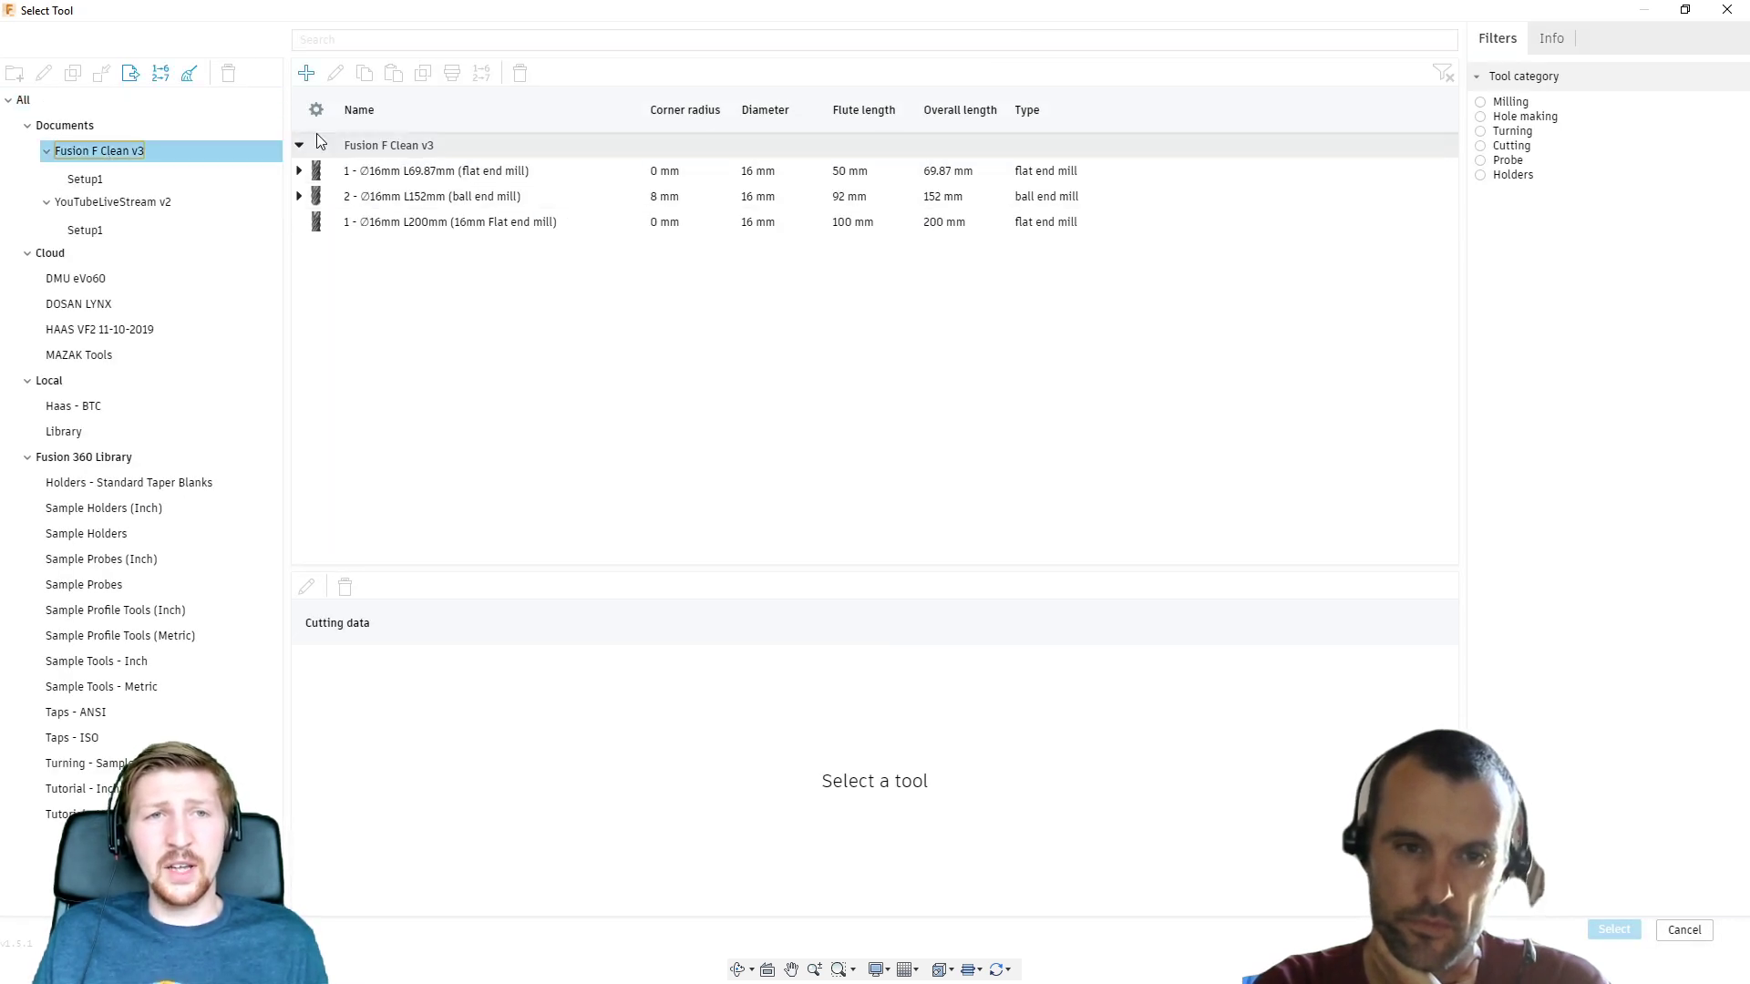
pyautogui.click(307, 75)
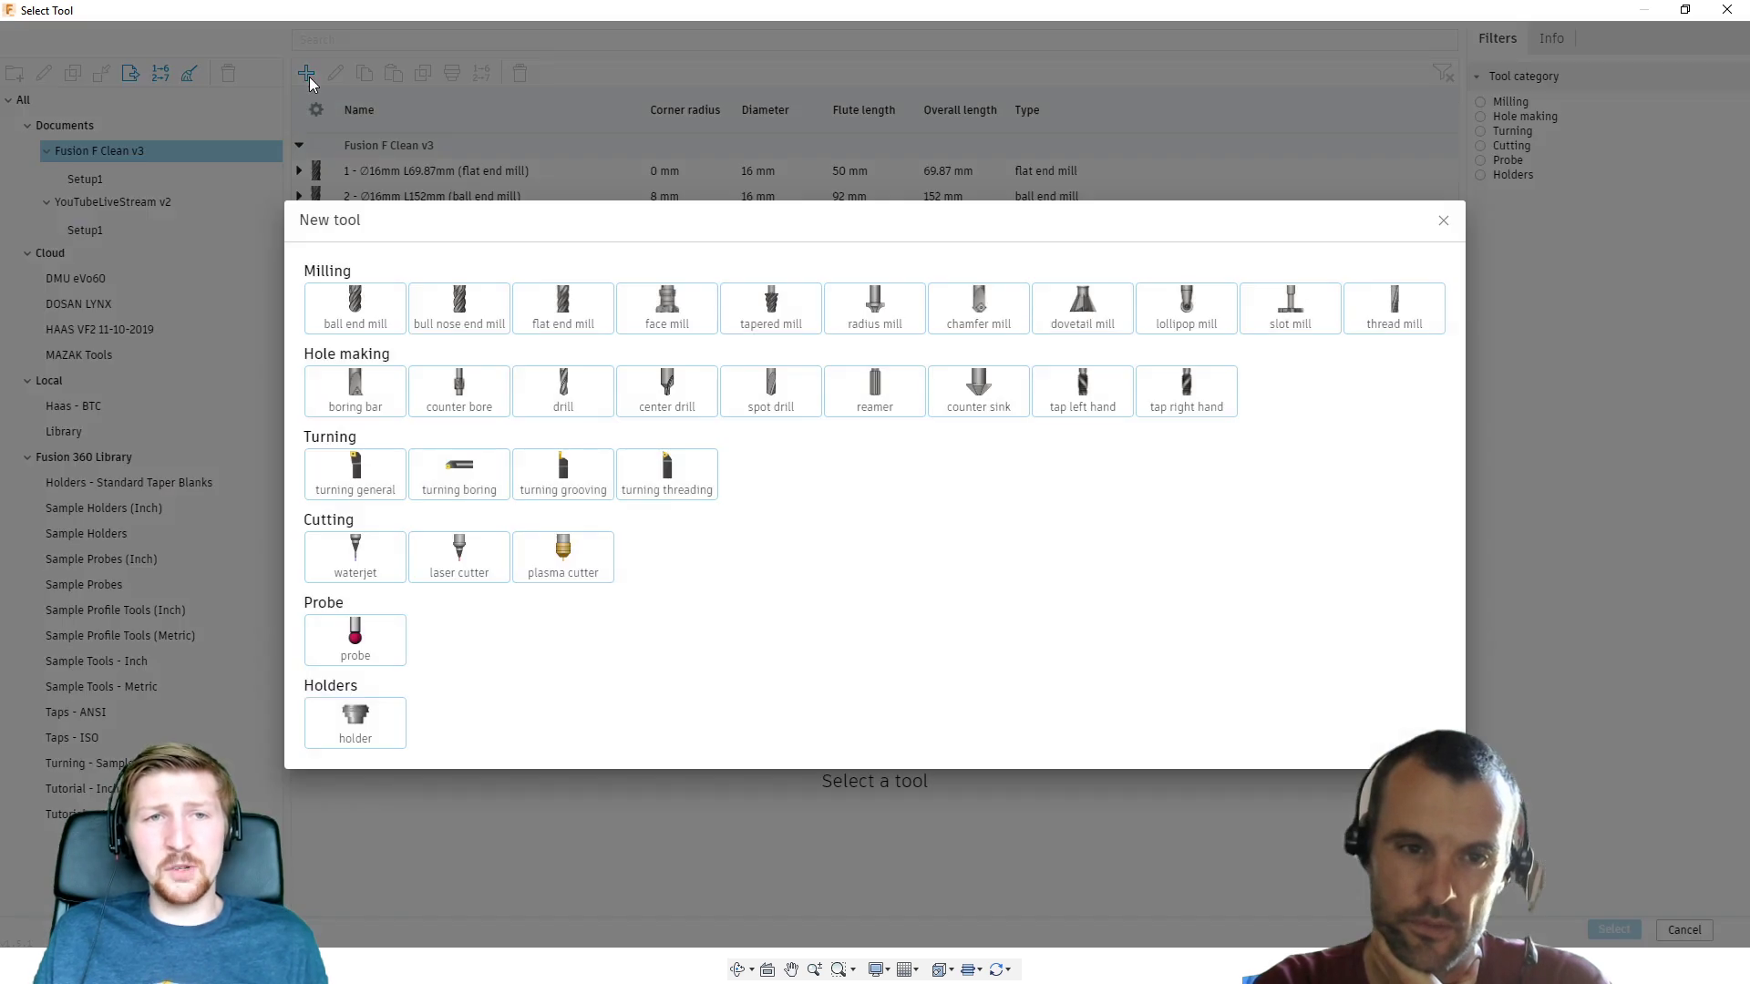
pyautogui.click(585, 309)
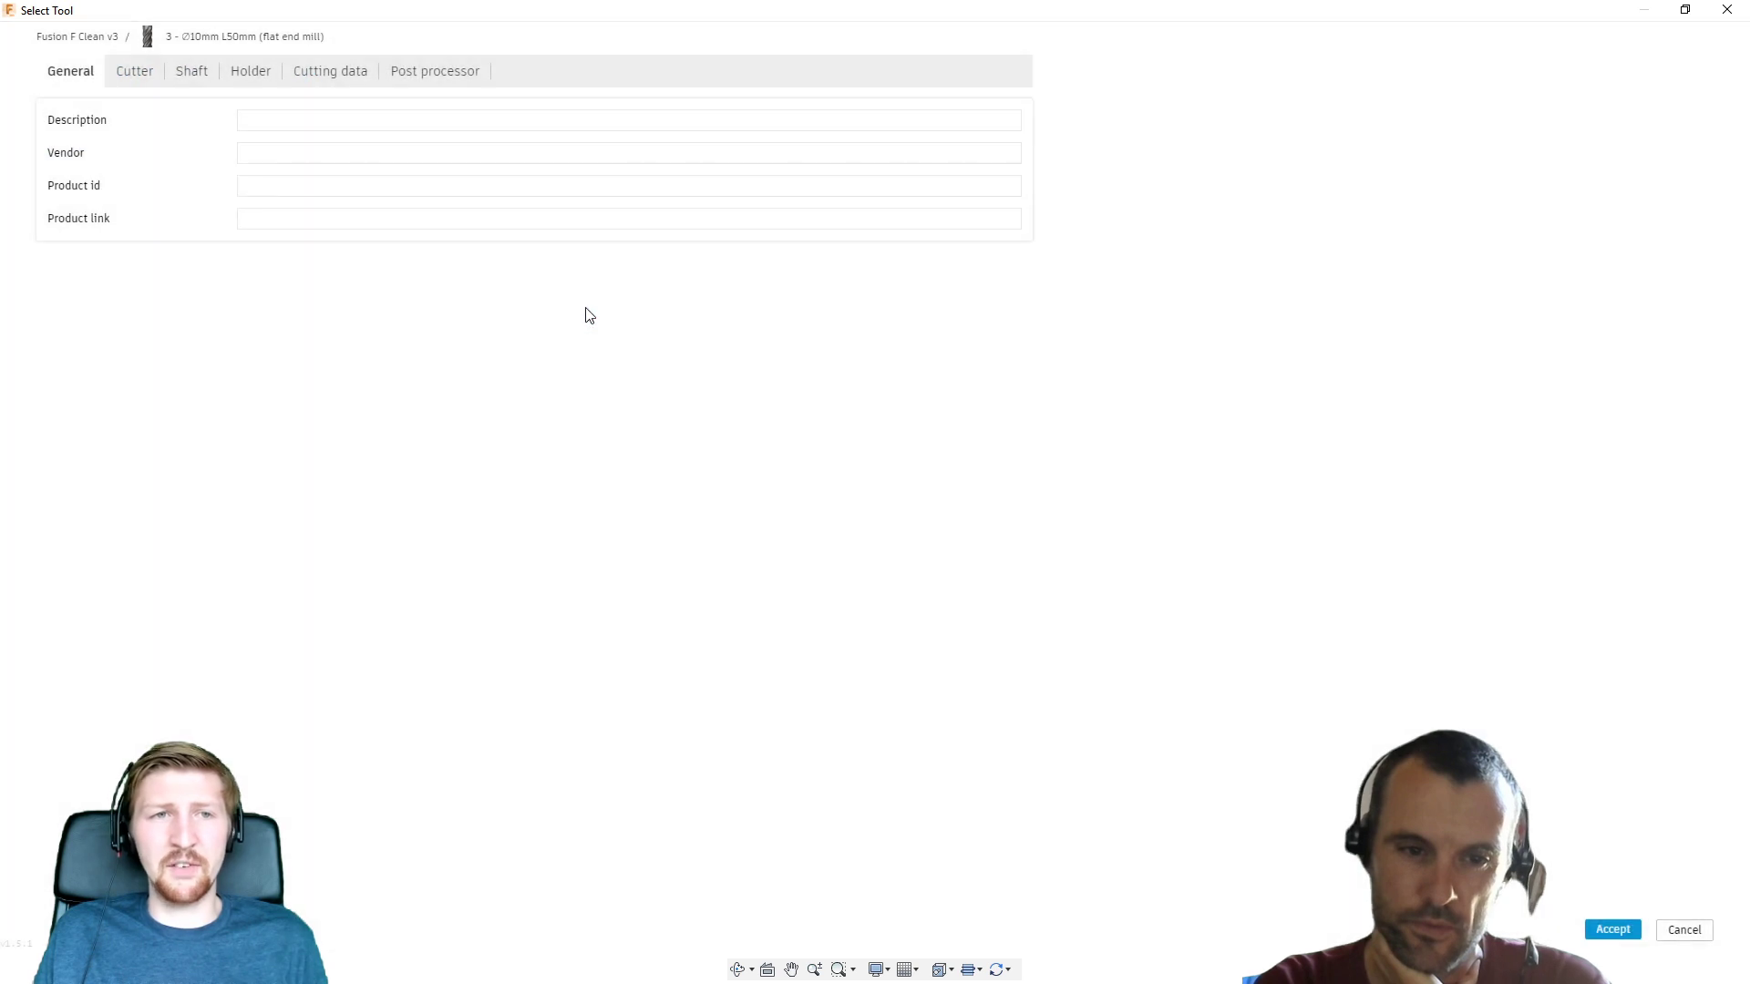
# Enter "16mm END MILL" as the new tool's description
pyautogui.click(251, 123)
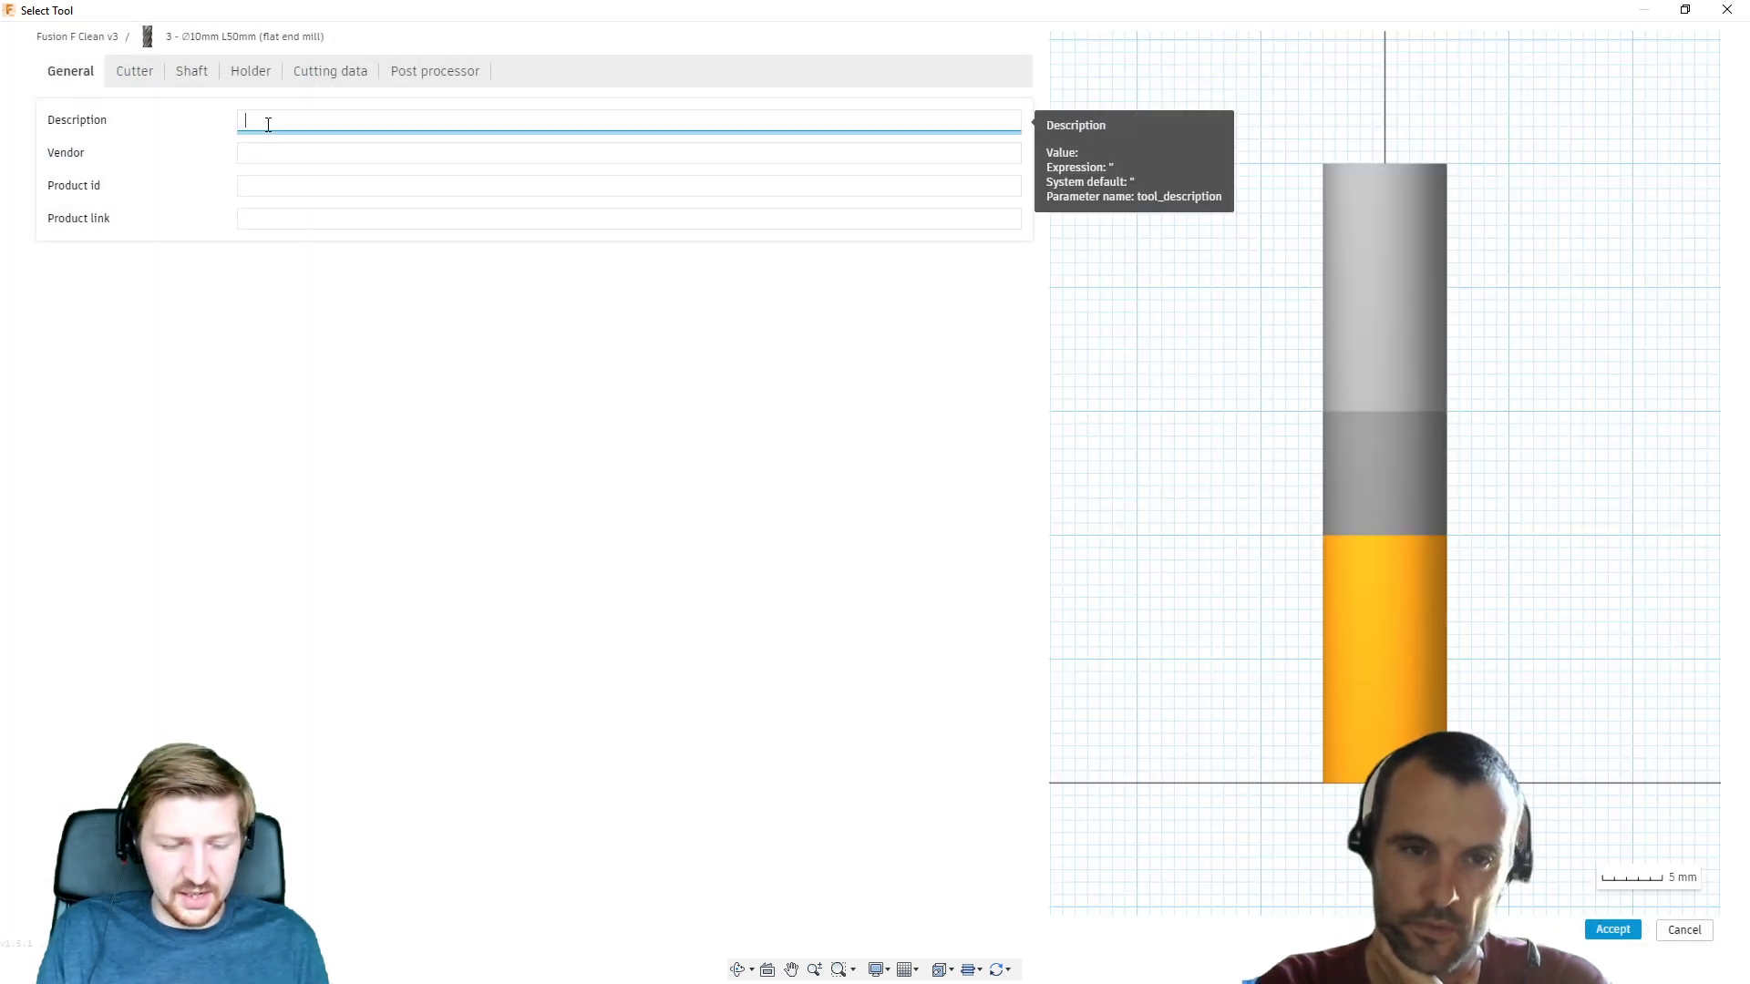
pyautogui.write('16mm END ML')
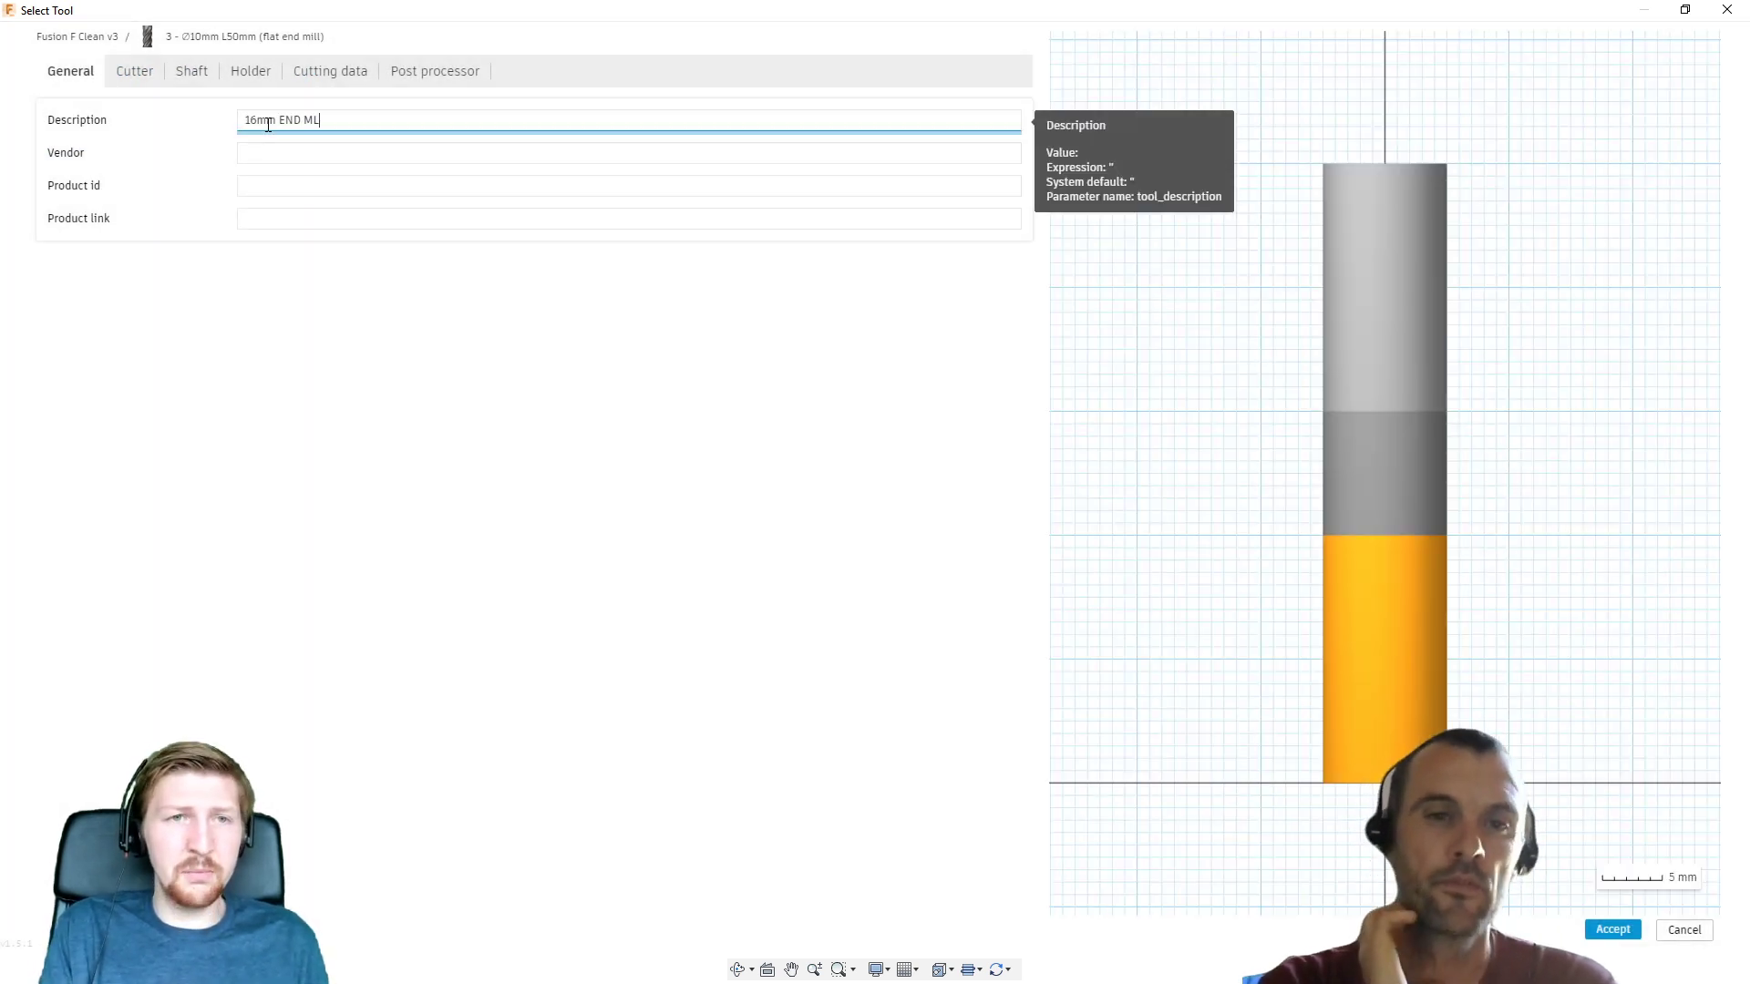
pyautogui.press('BackSpace')
pyautogui.write('ILL')
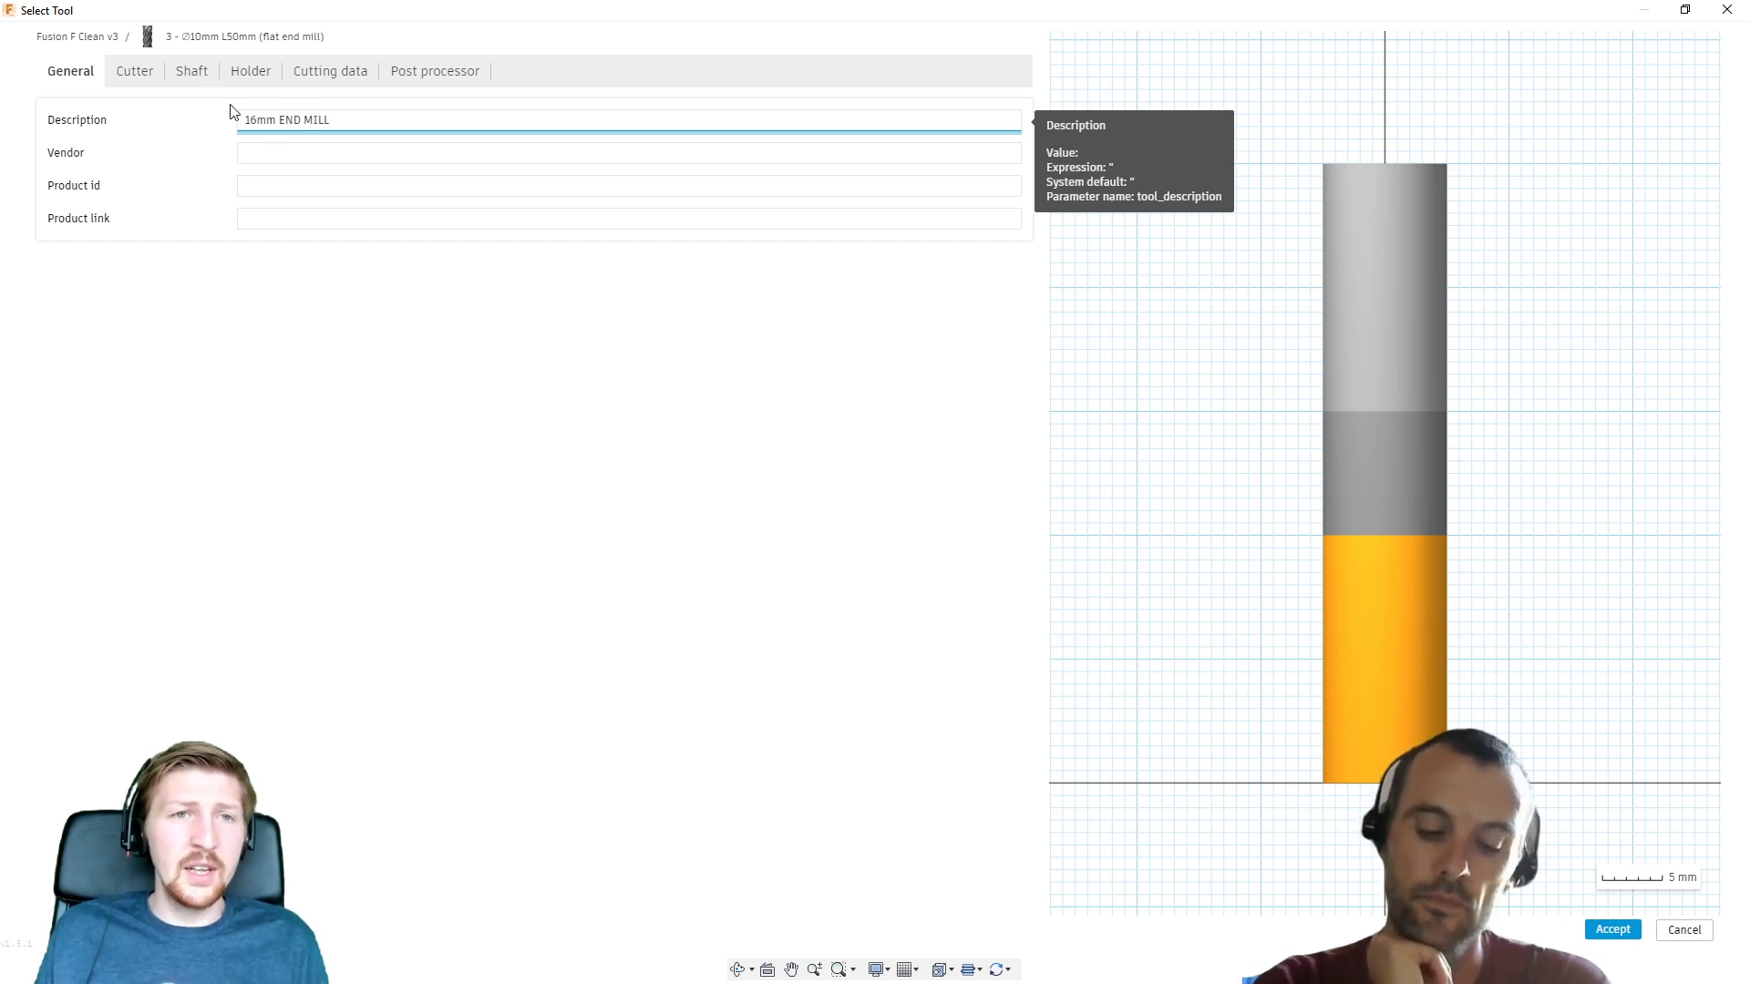
# Set the cutter's overall length to 200 mm and its length below holder to 150 mm
pyautogui.click(136, 73)
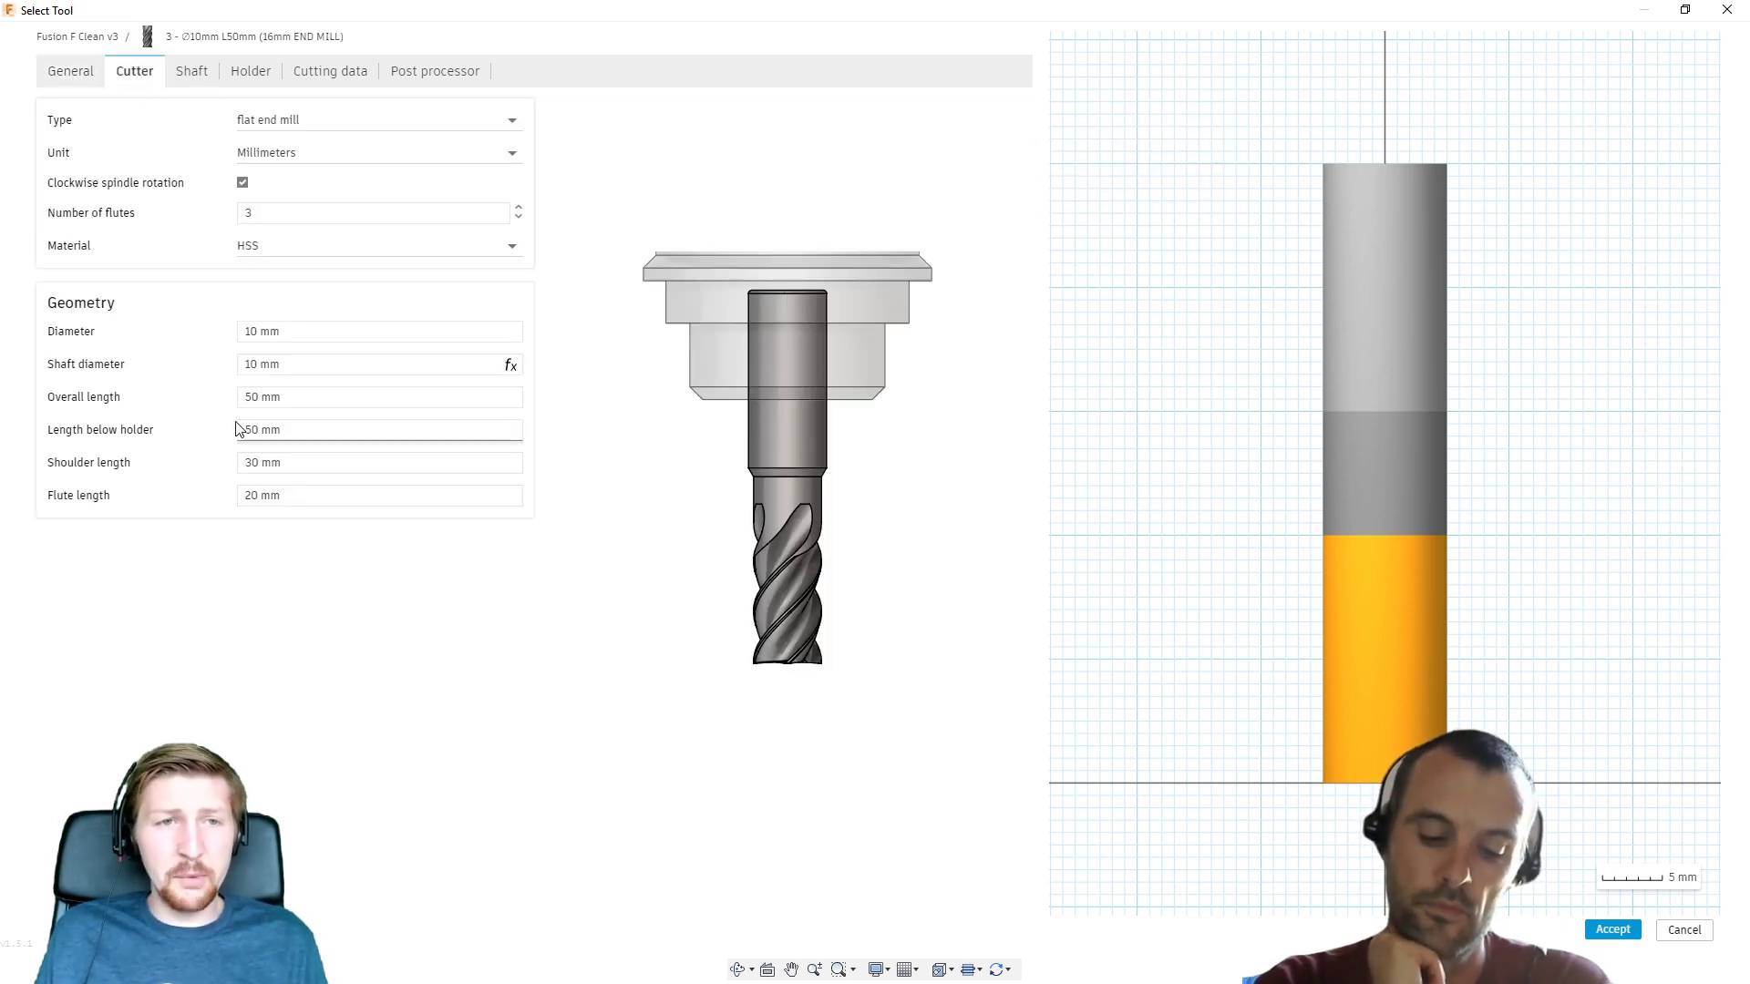
pyautogui.click(308, 331)
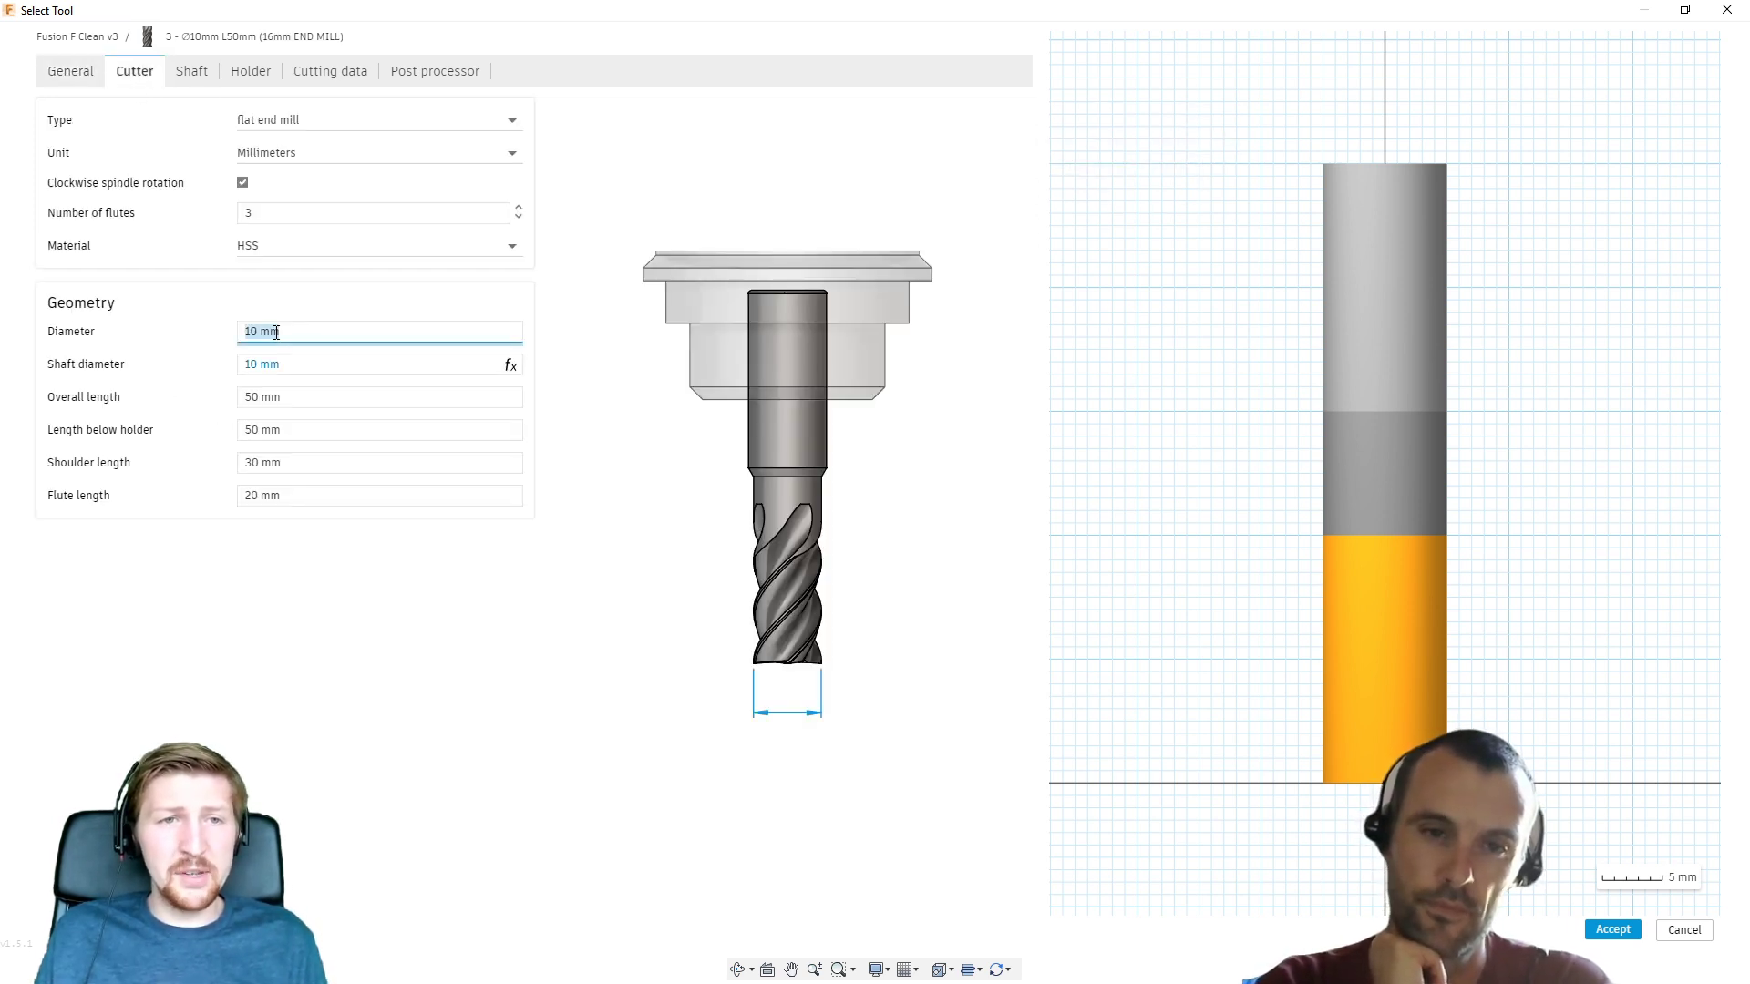
pyautogui.click(305, 400)
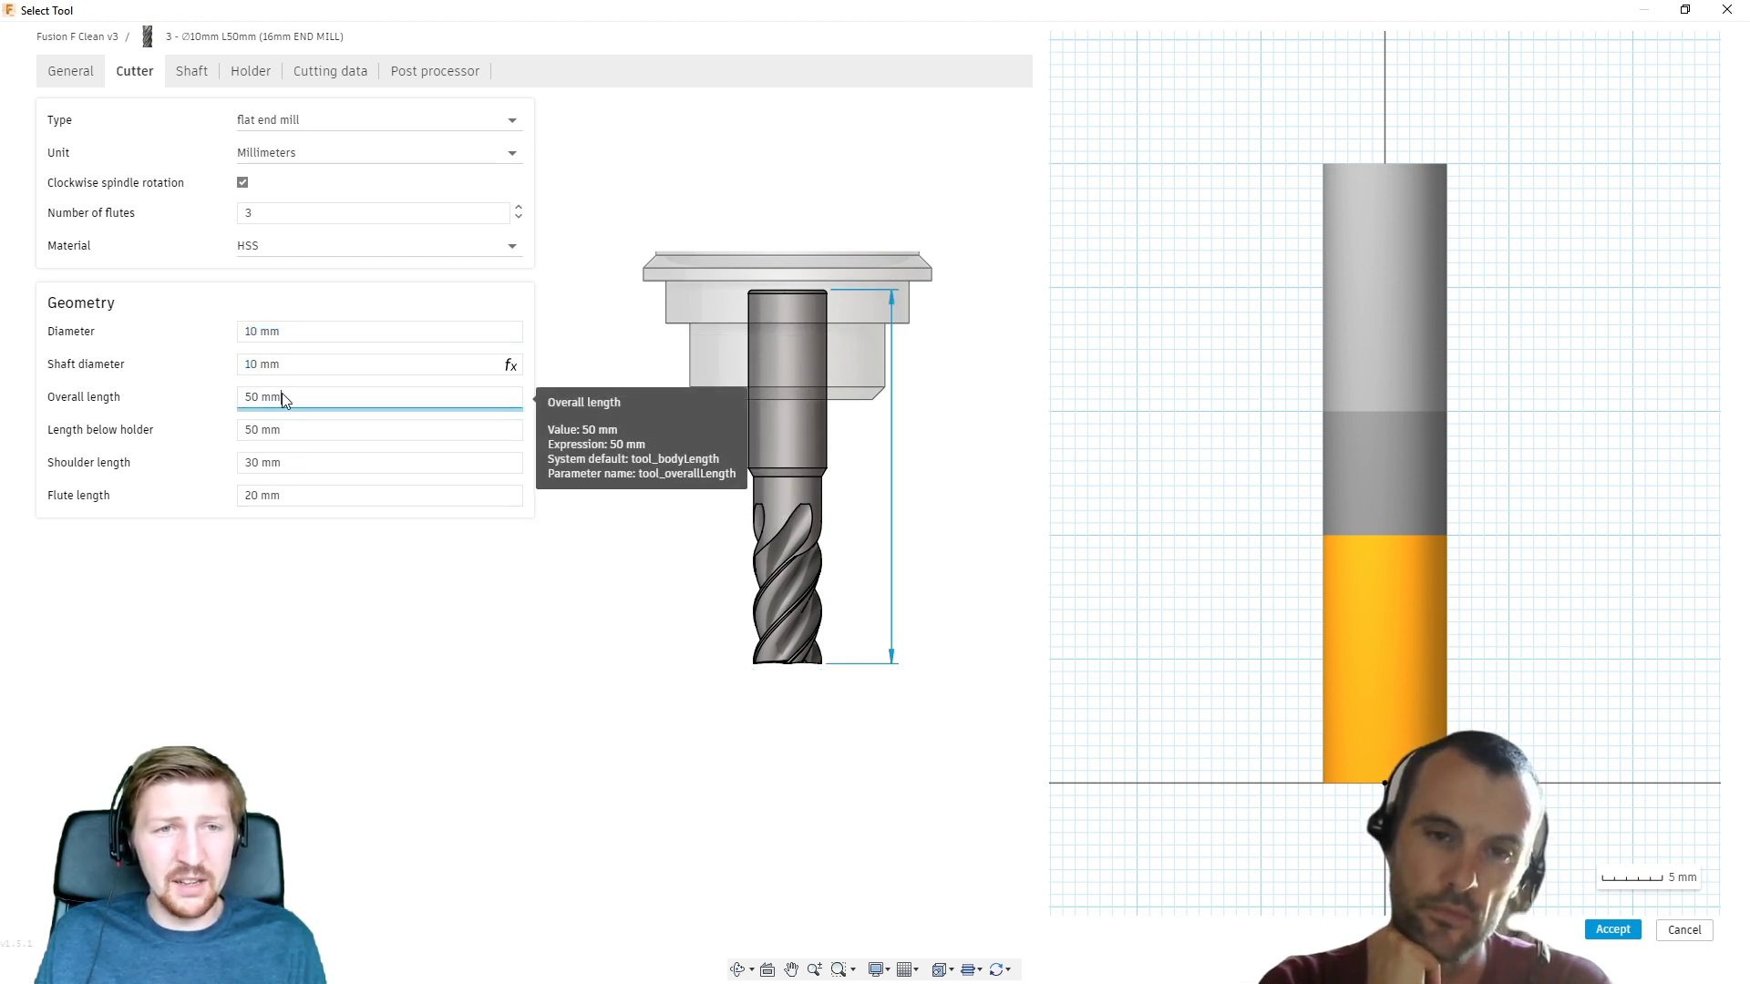
pyautogui.write('200')
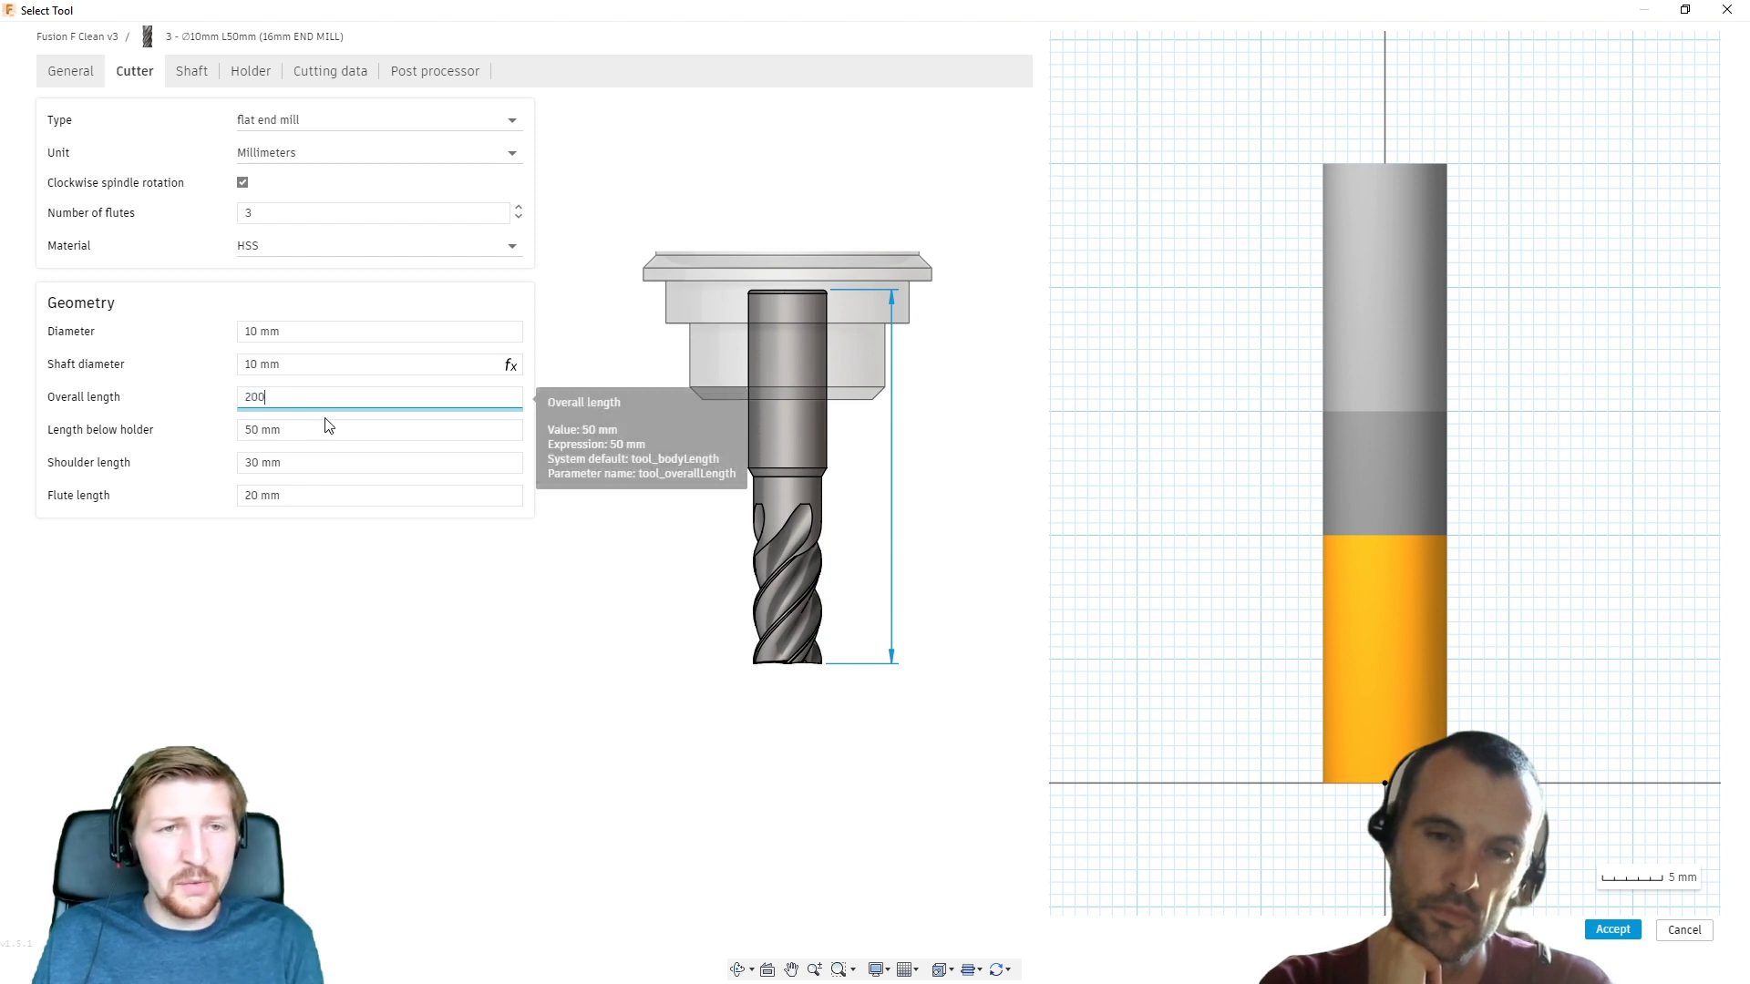
pyautogui.click(292, 427)
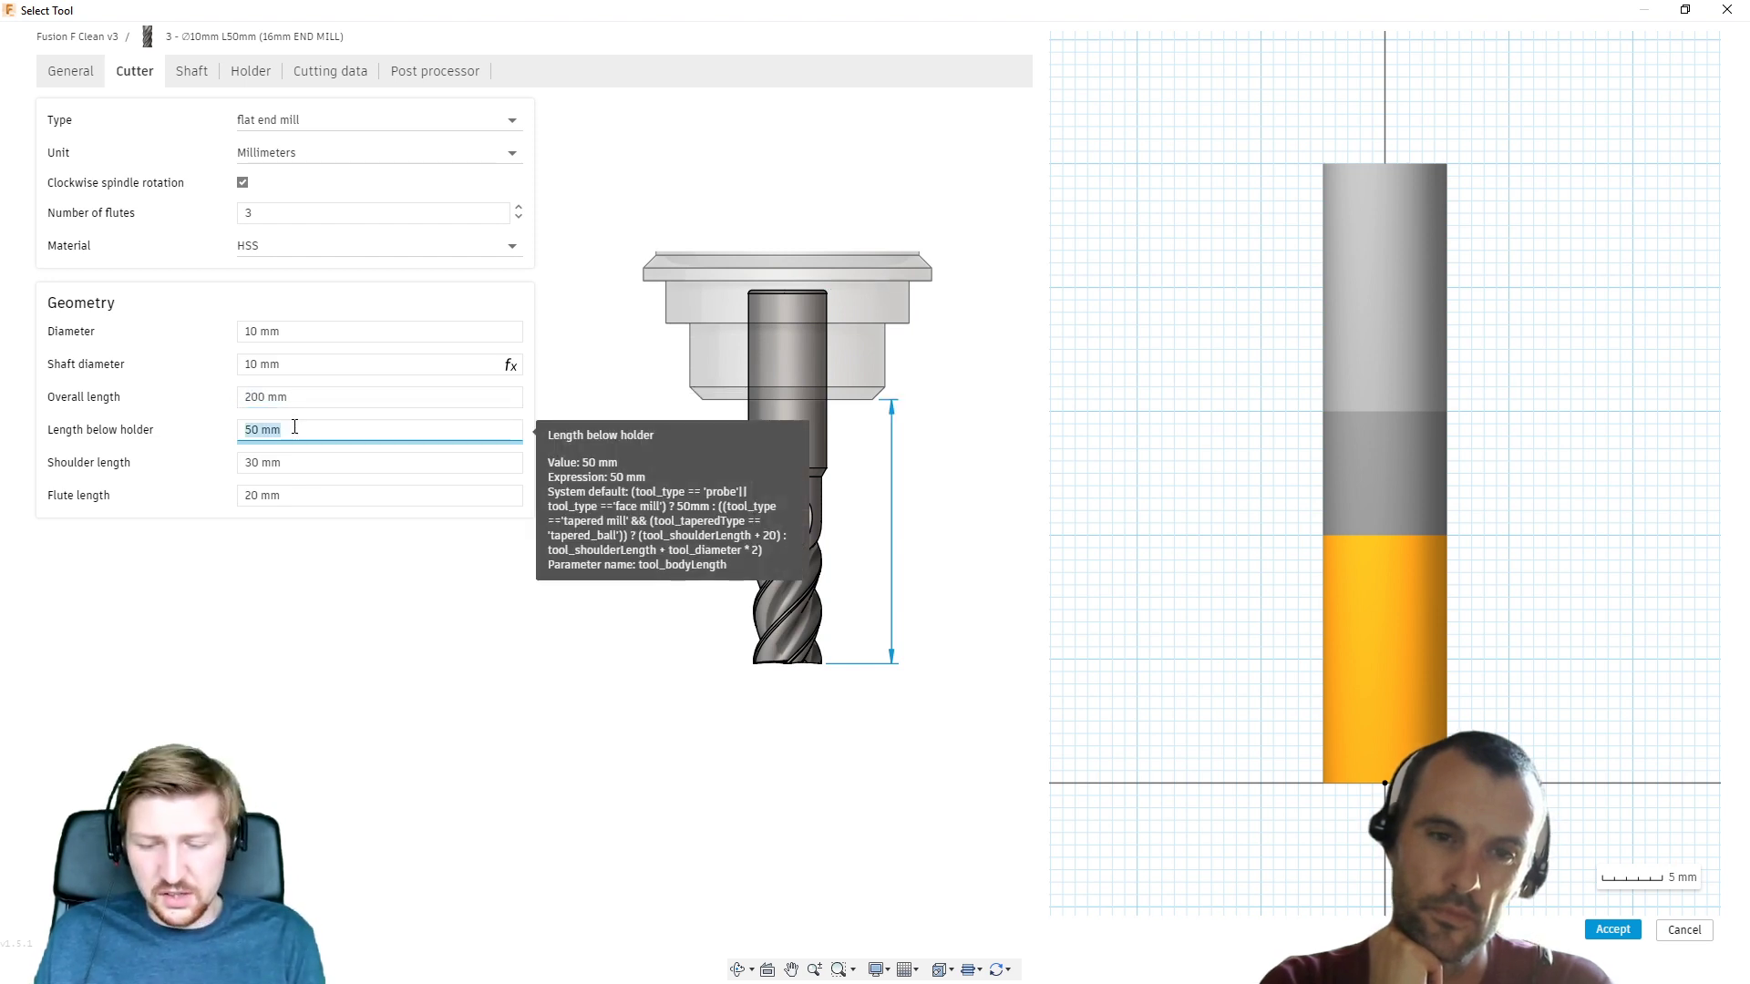
pyautogui.write('150')
# Set the cutter's shoulder length to 125 mm and its flute length to 100 mm
pyautogui.click(304, 460)
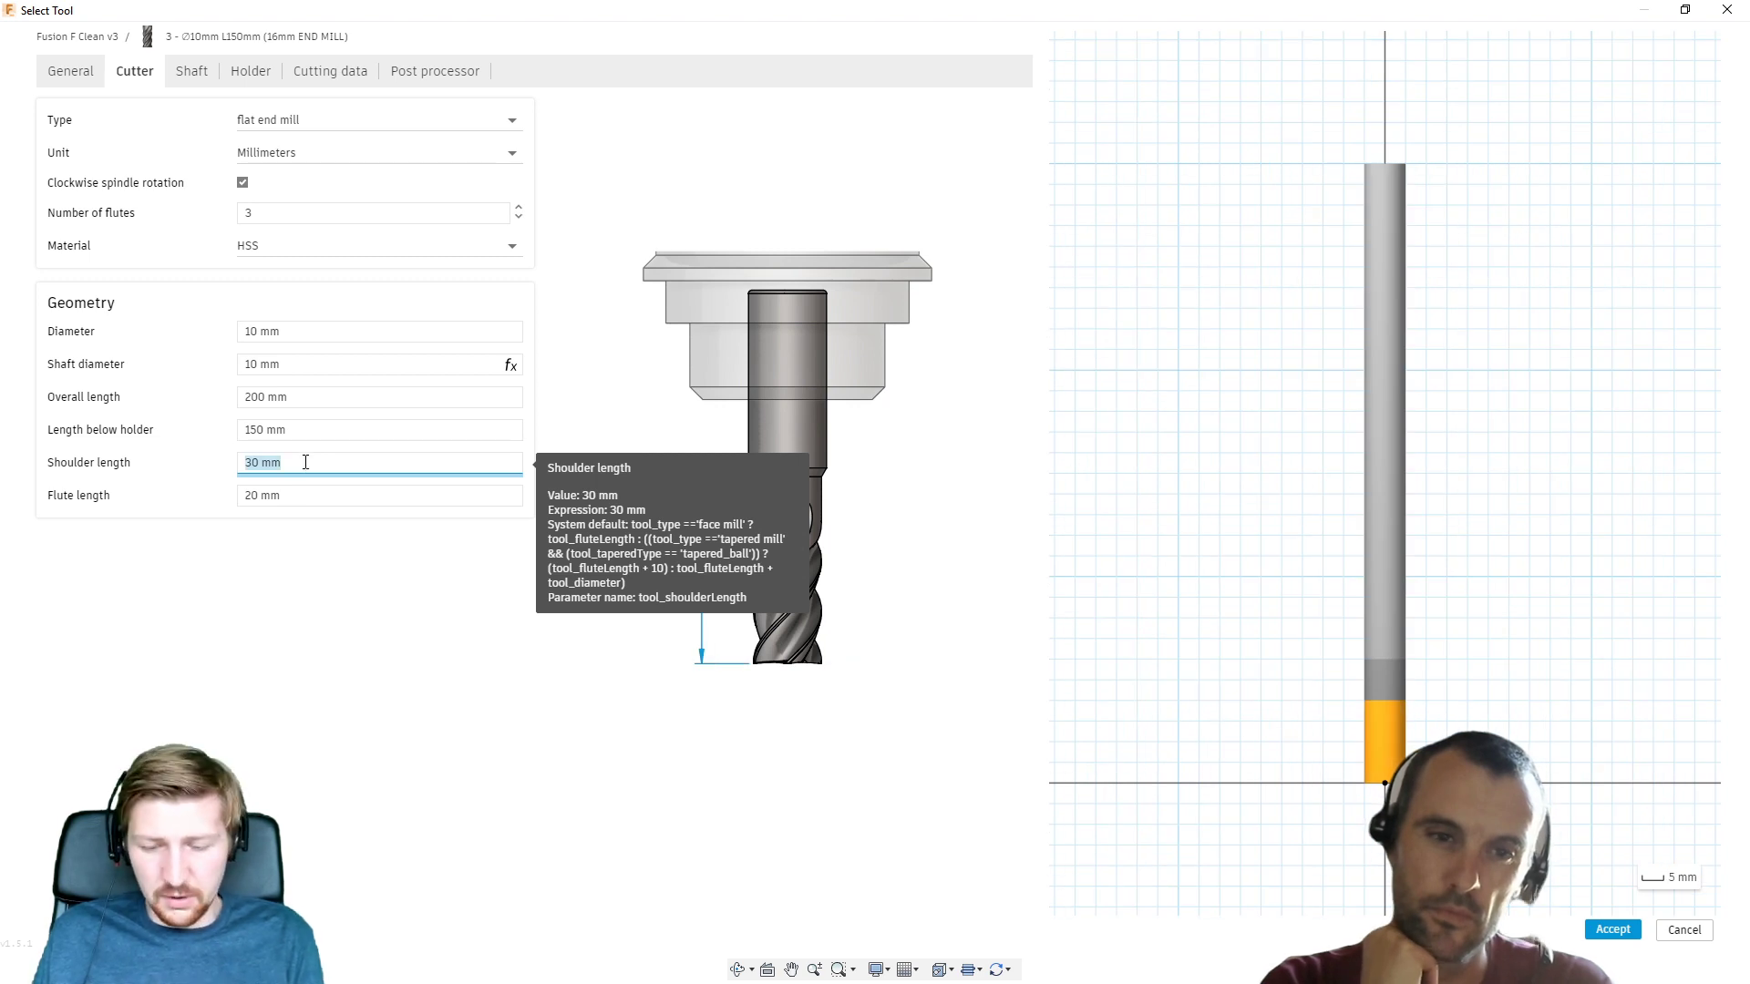
pyautogui.write('125')
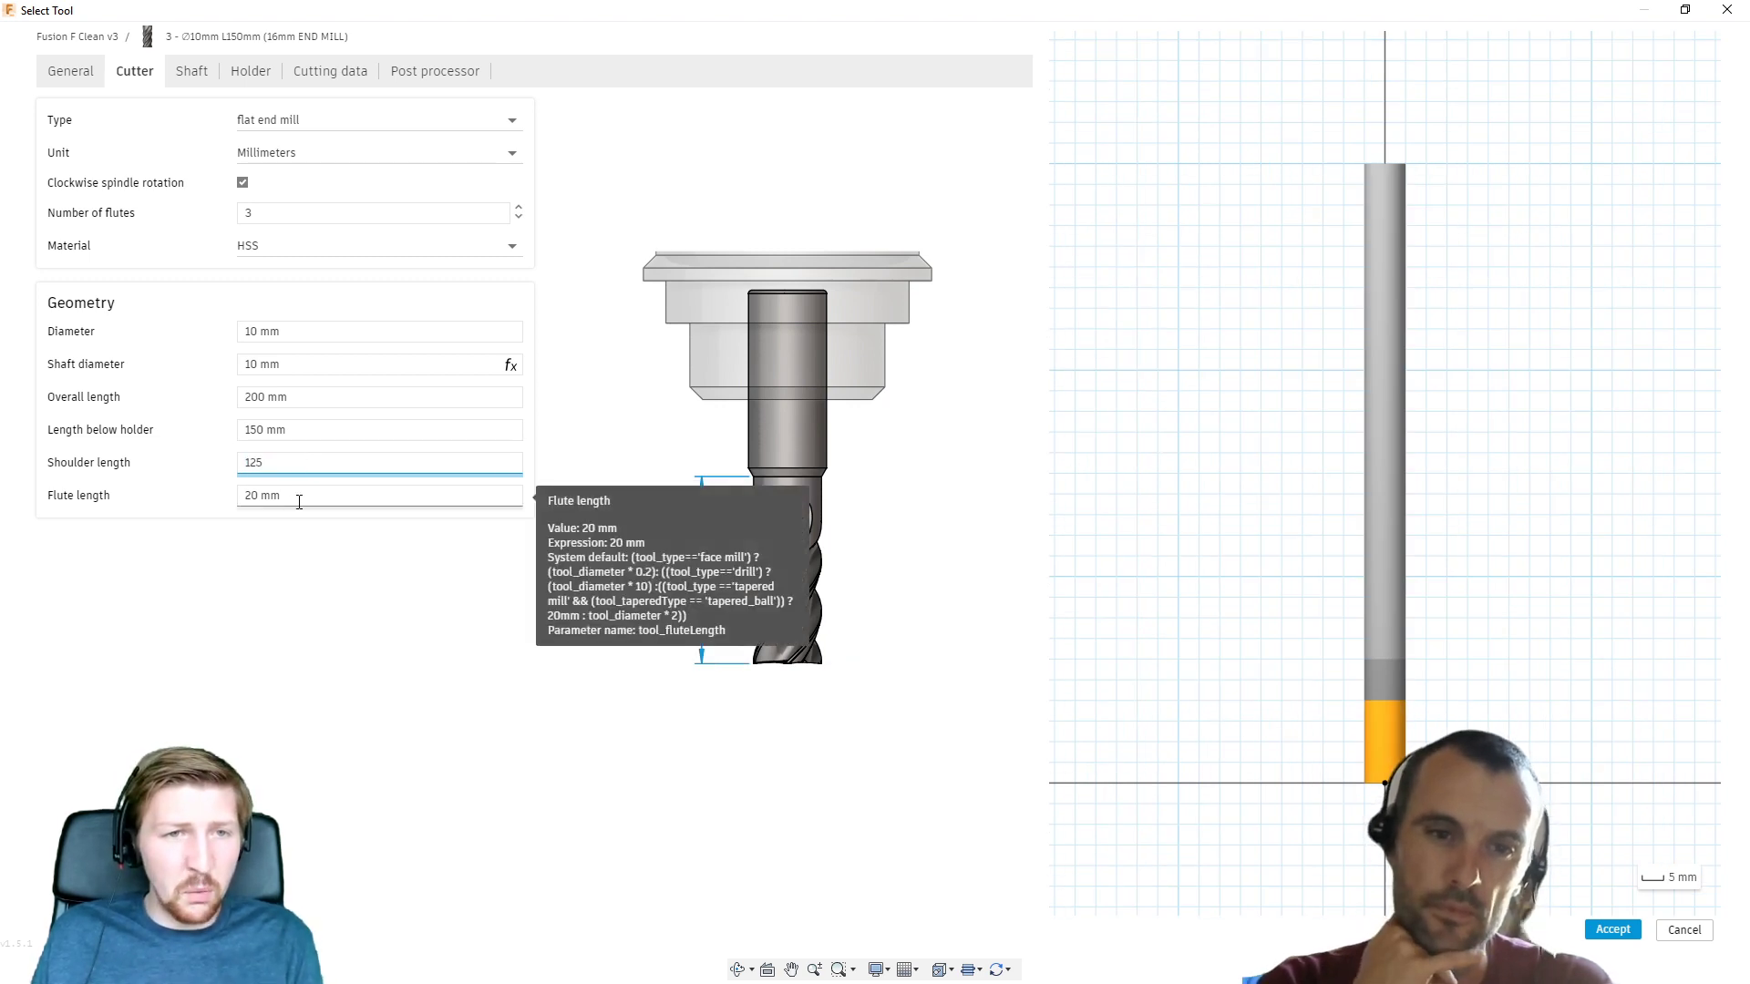
pyautogui.click(299, 499)
pyautogui.write('100')
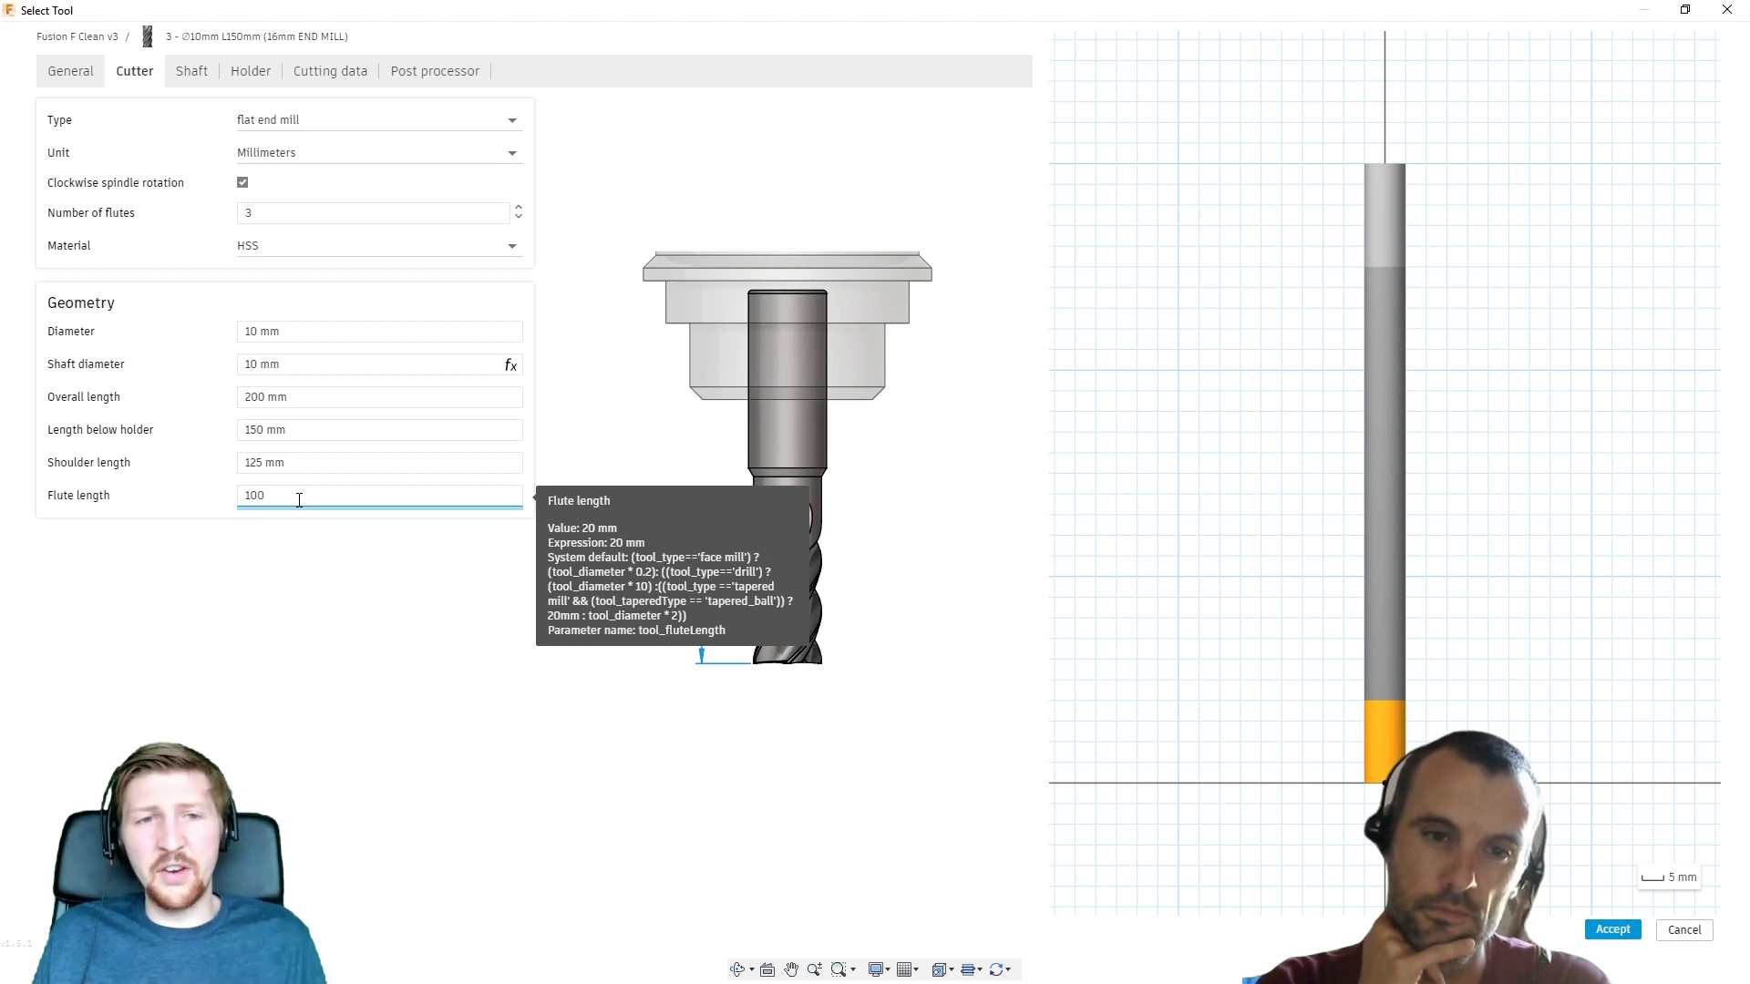
pyautogui.click(309, 467)
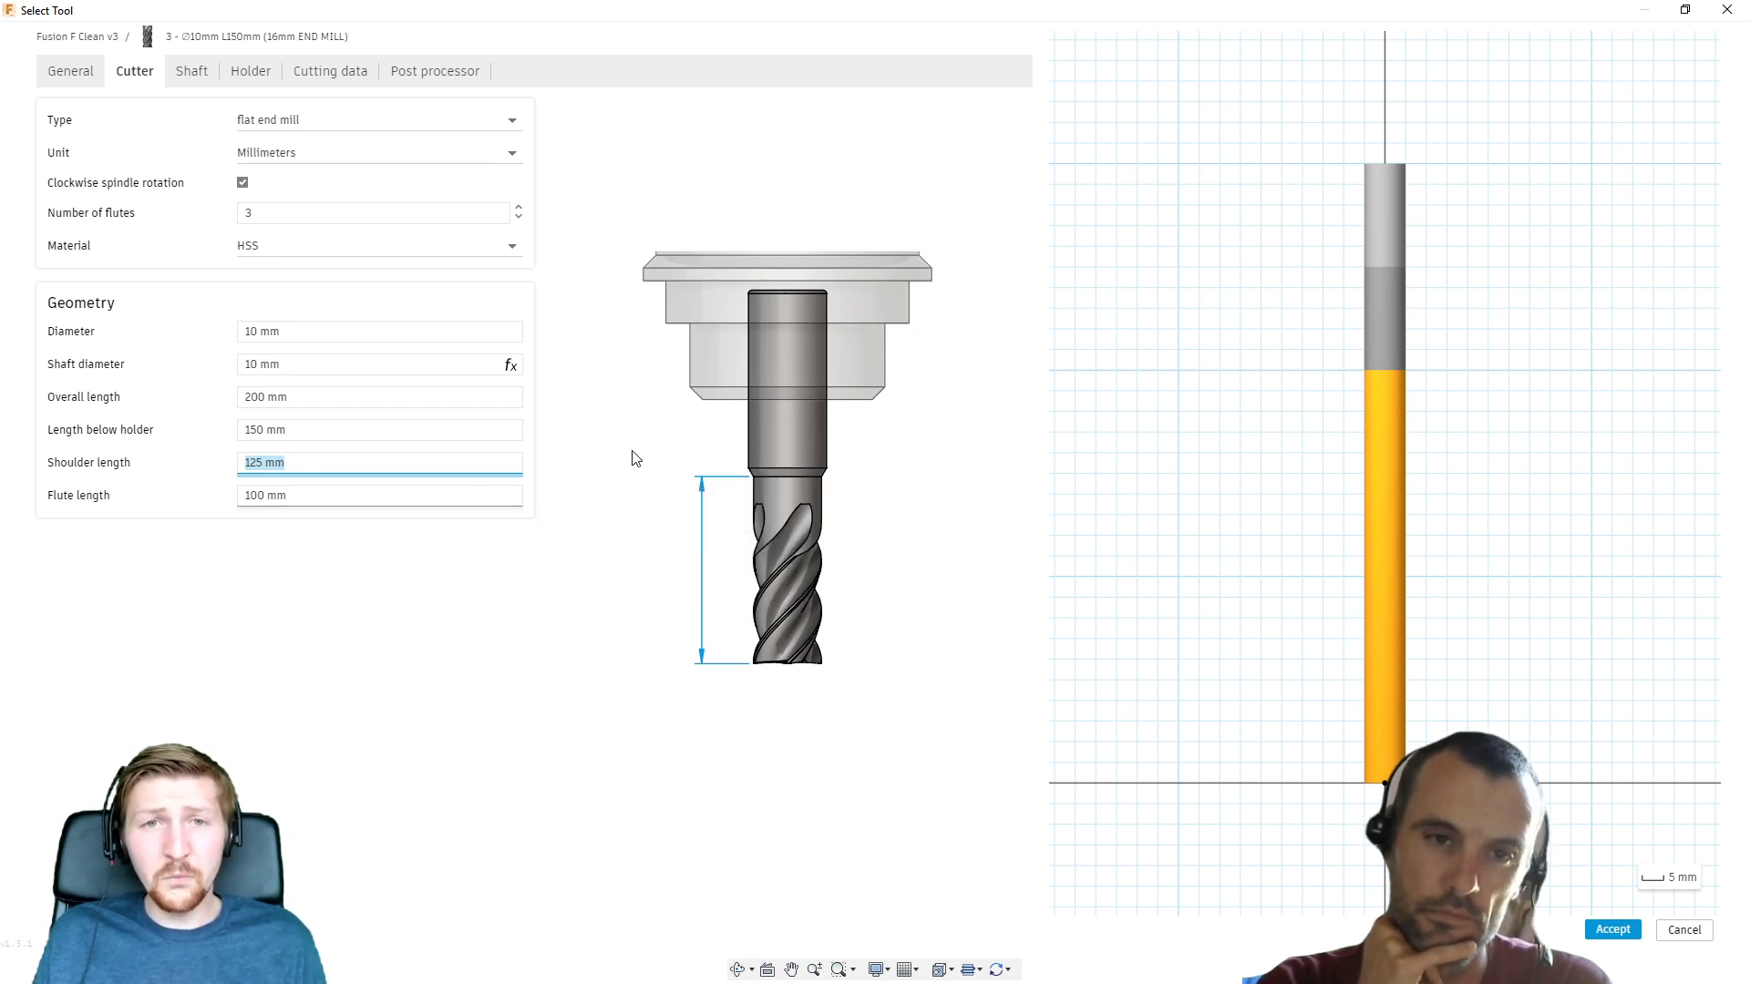
# Set the tool number to 2, accept the new end mill and assign it to the Face operation
pyautogui.click(243, 82)
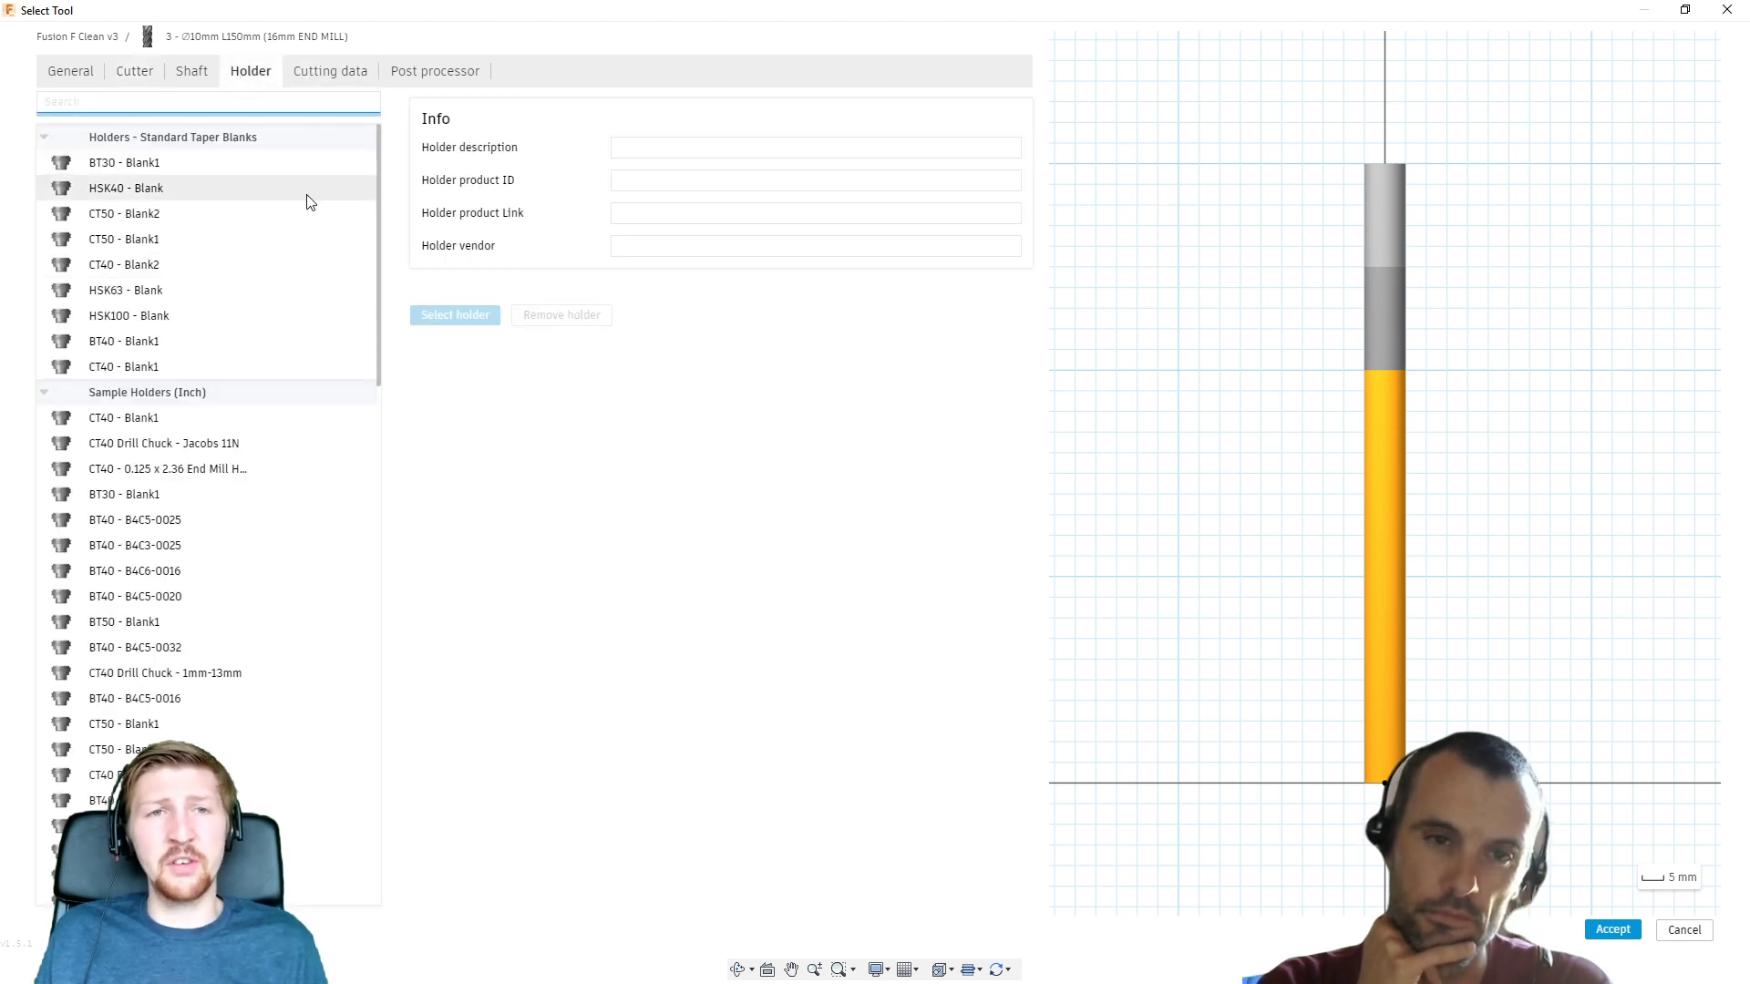
pyautogui.click(415, 79)
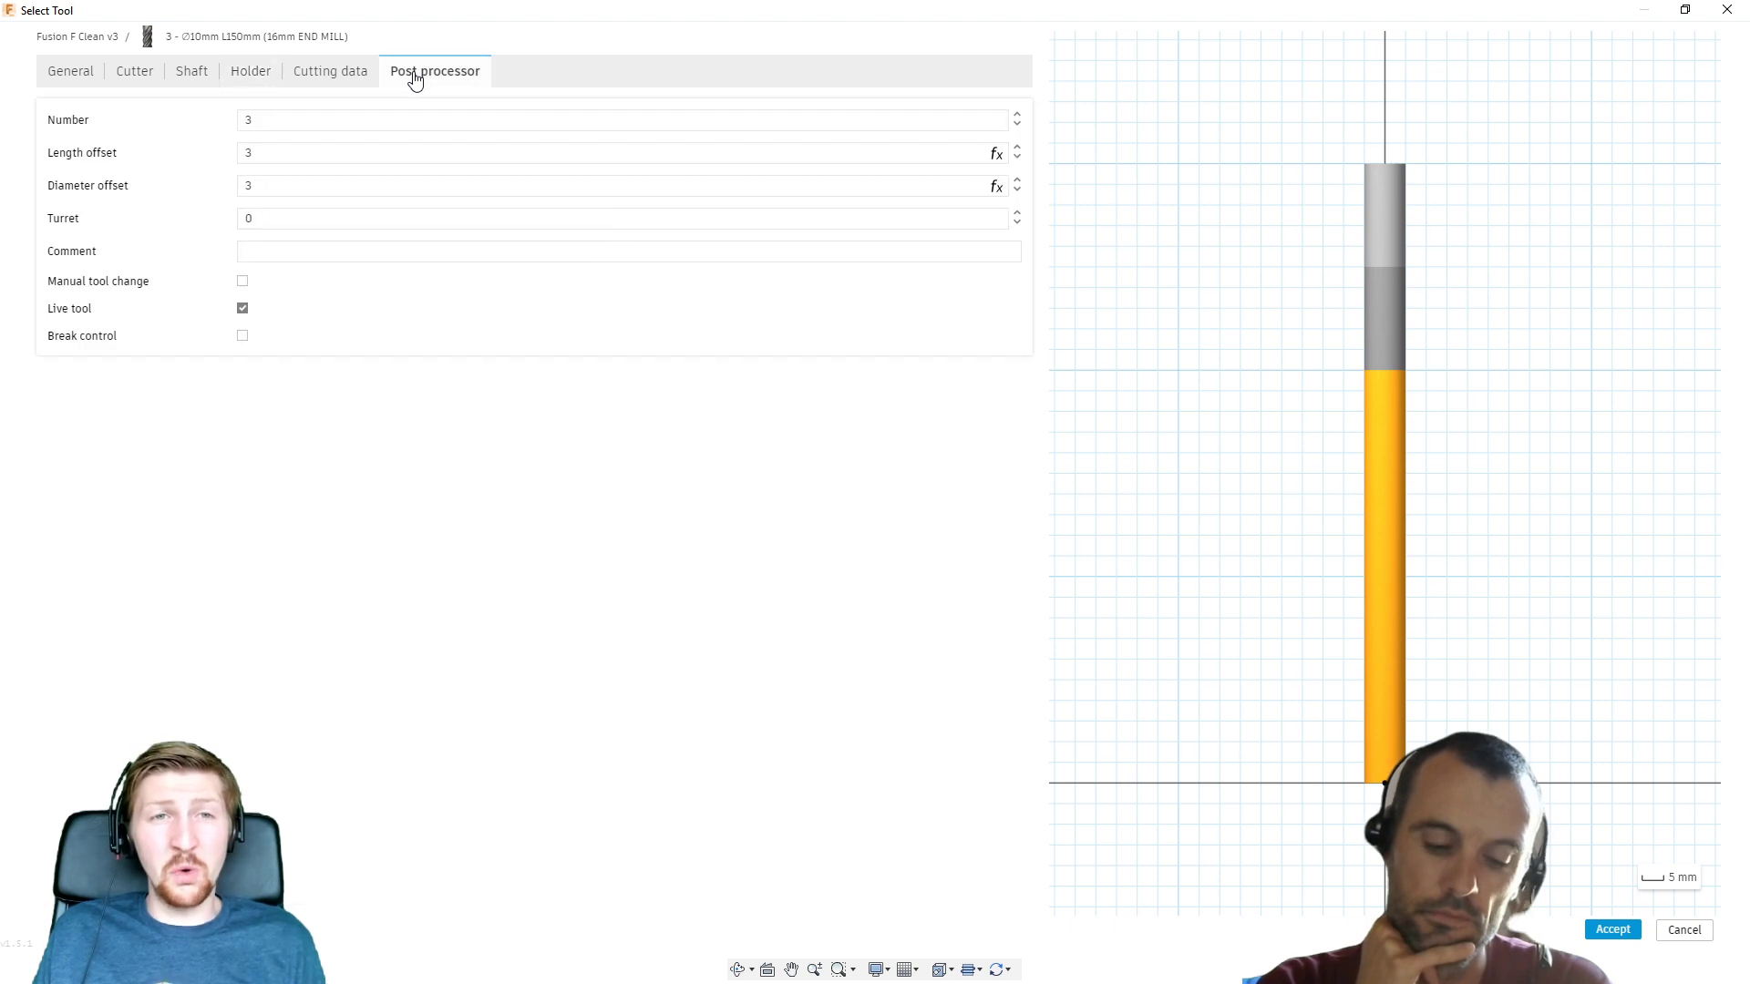
pyautogui.click(266, 125)
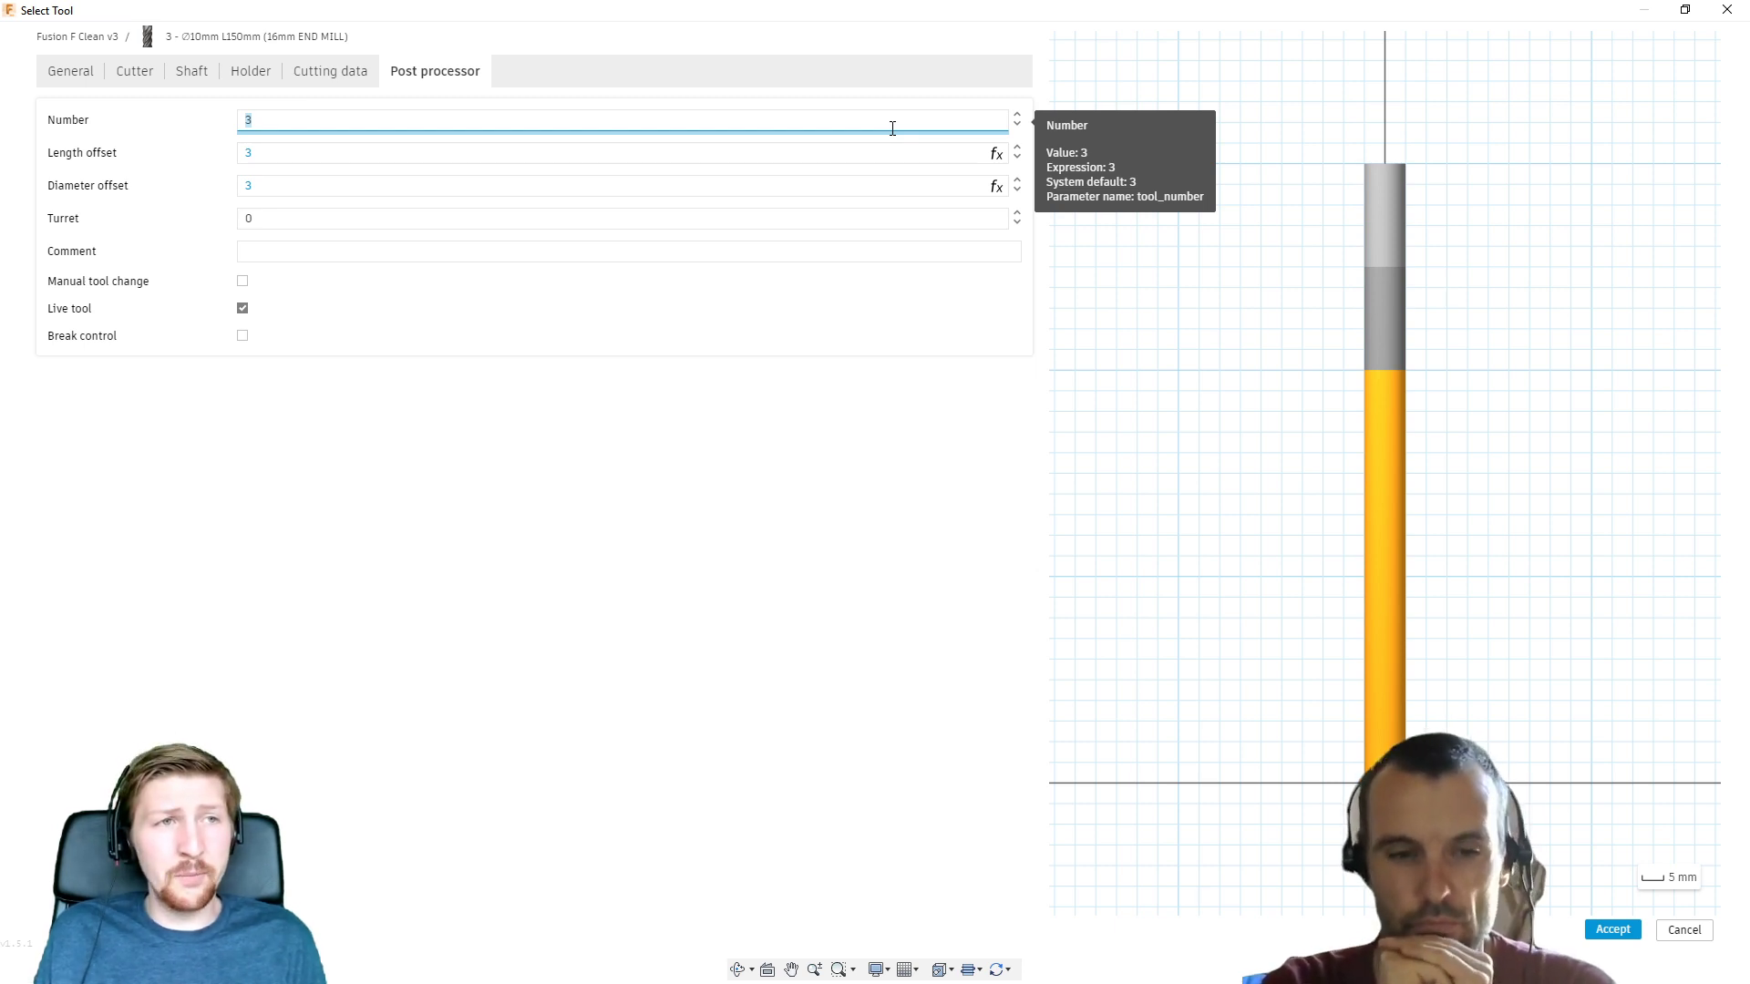
pyautogui.click(1017, 125)
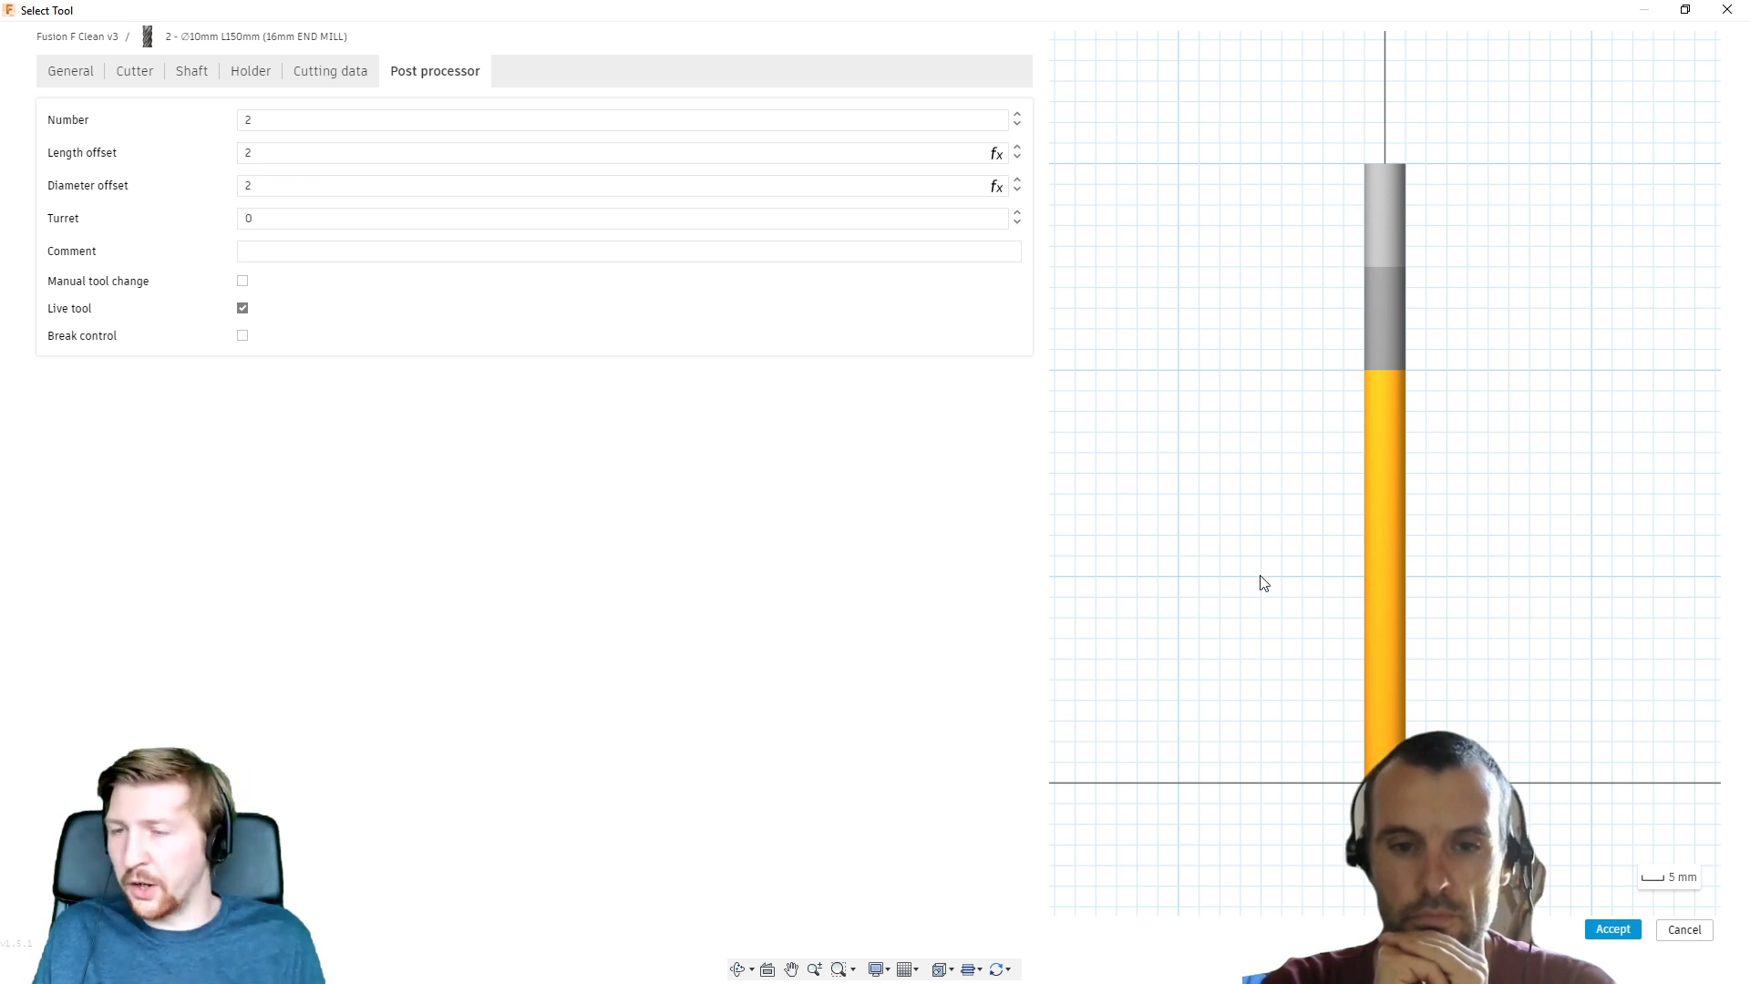
pyautogui.click(1612, 930)
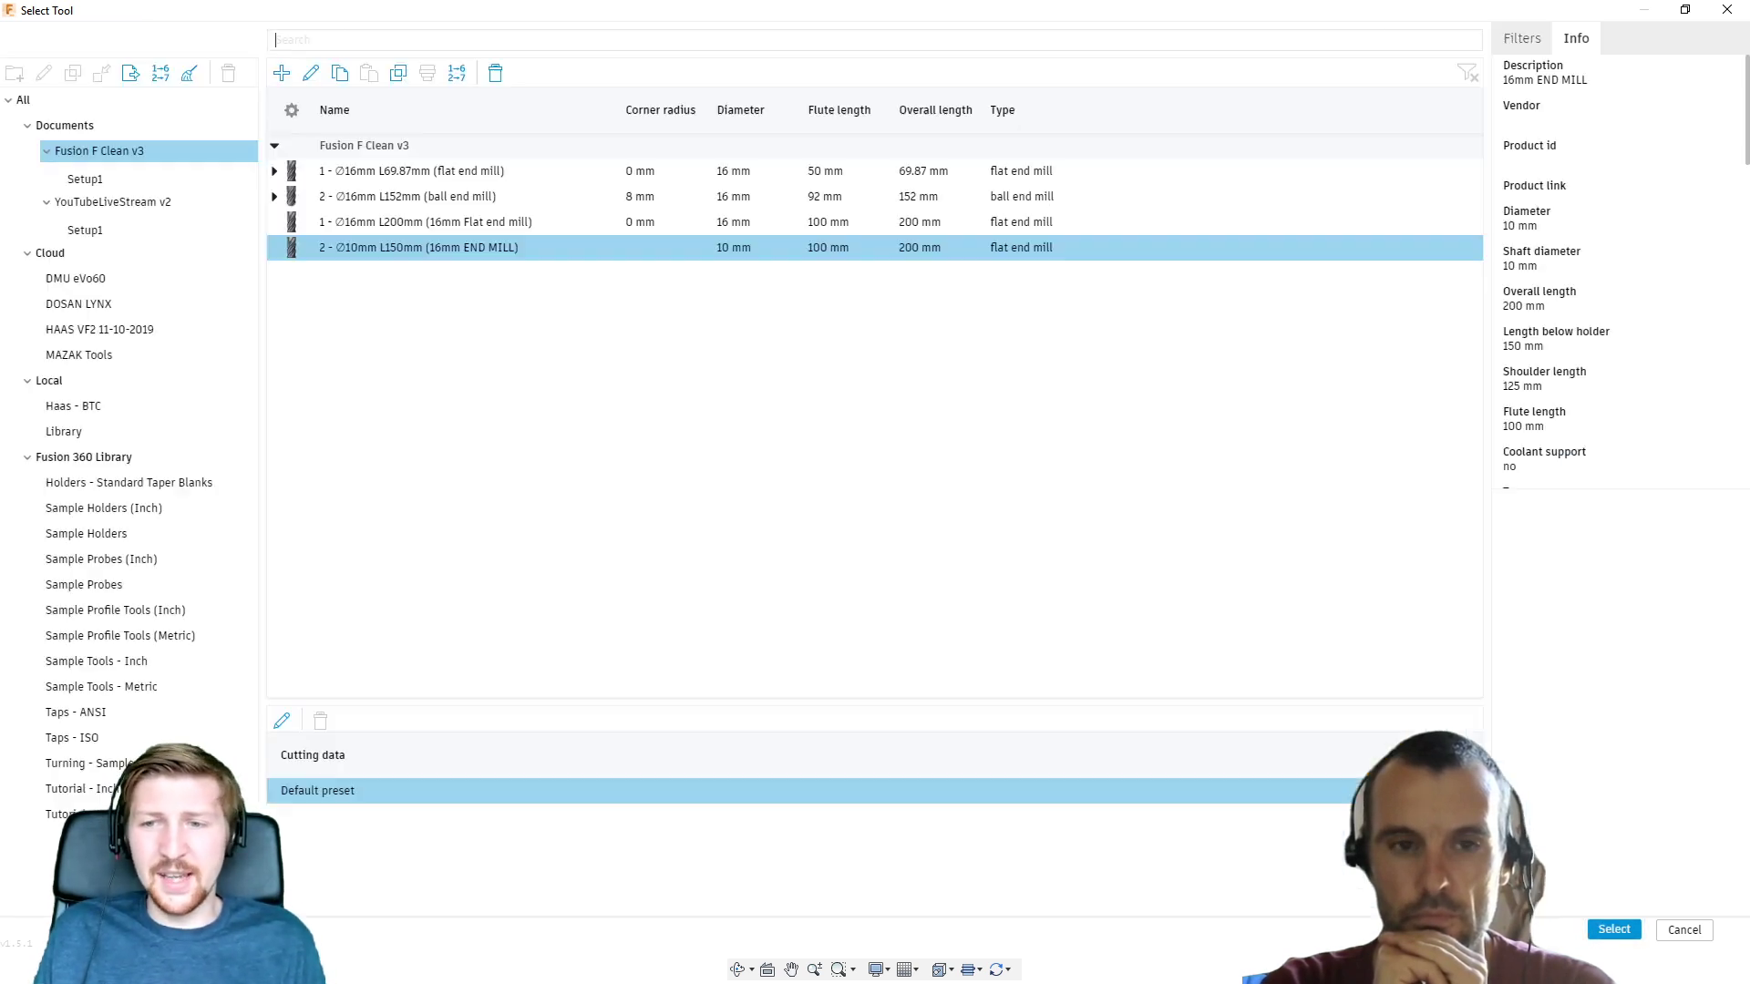
pyautogui.click(1613, 929)
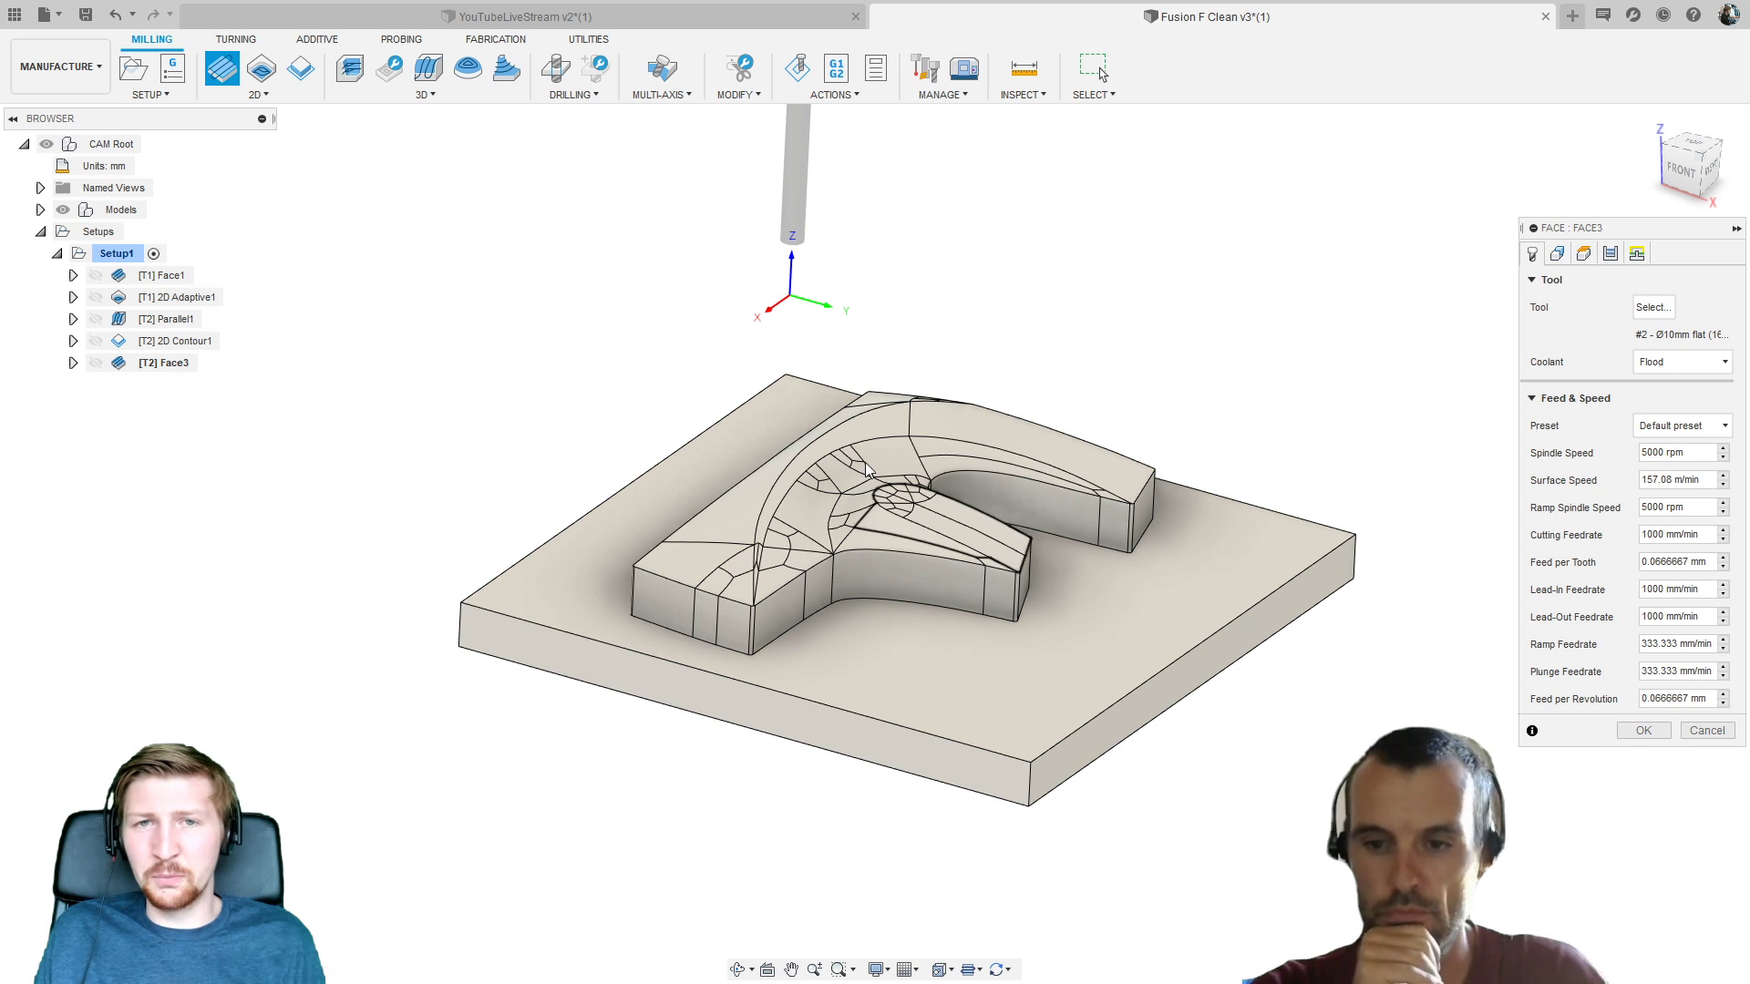
# Review the pass extension, stock offset and stepover settings in the Face operation's passes
pyautogui.moveTo(785, 243); pyautogui.dragTo(858, 435, button='middle')
pyautogui.moveTo(1100, 451); pyautogui.dragTo(1096, 404, button='middle')
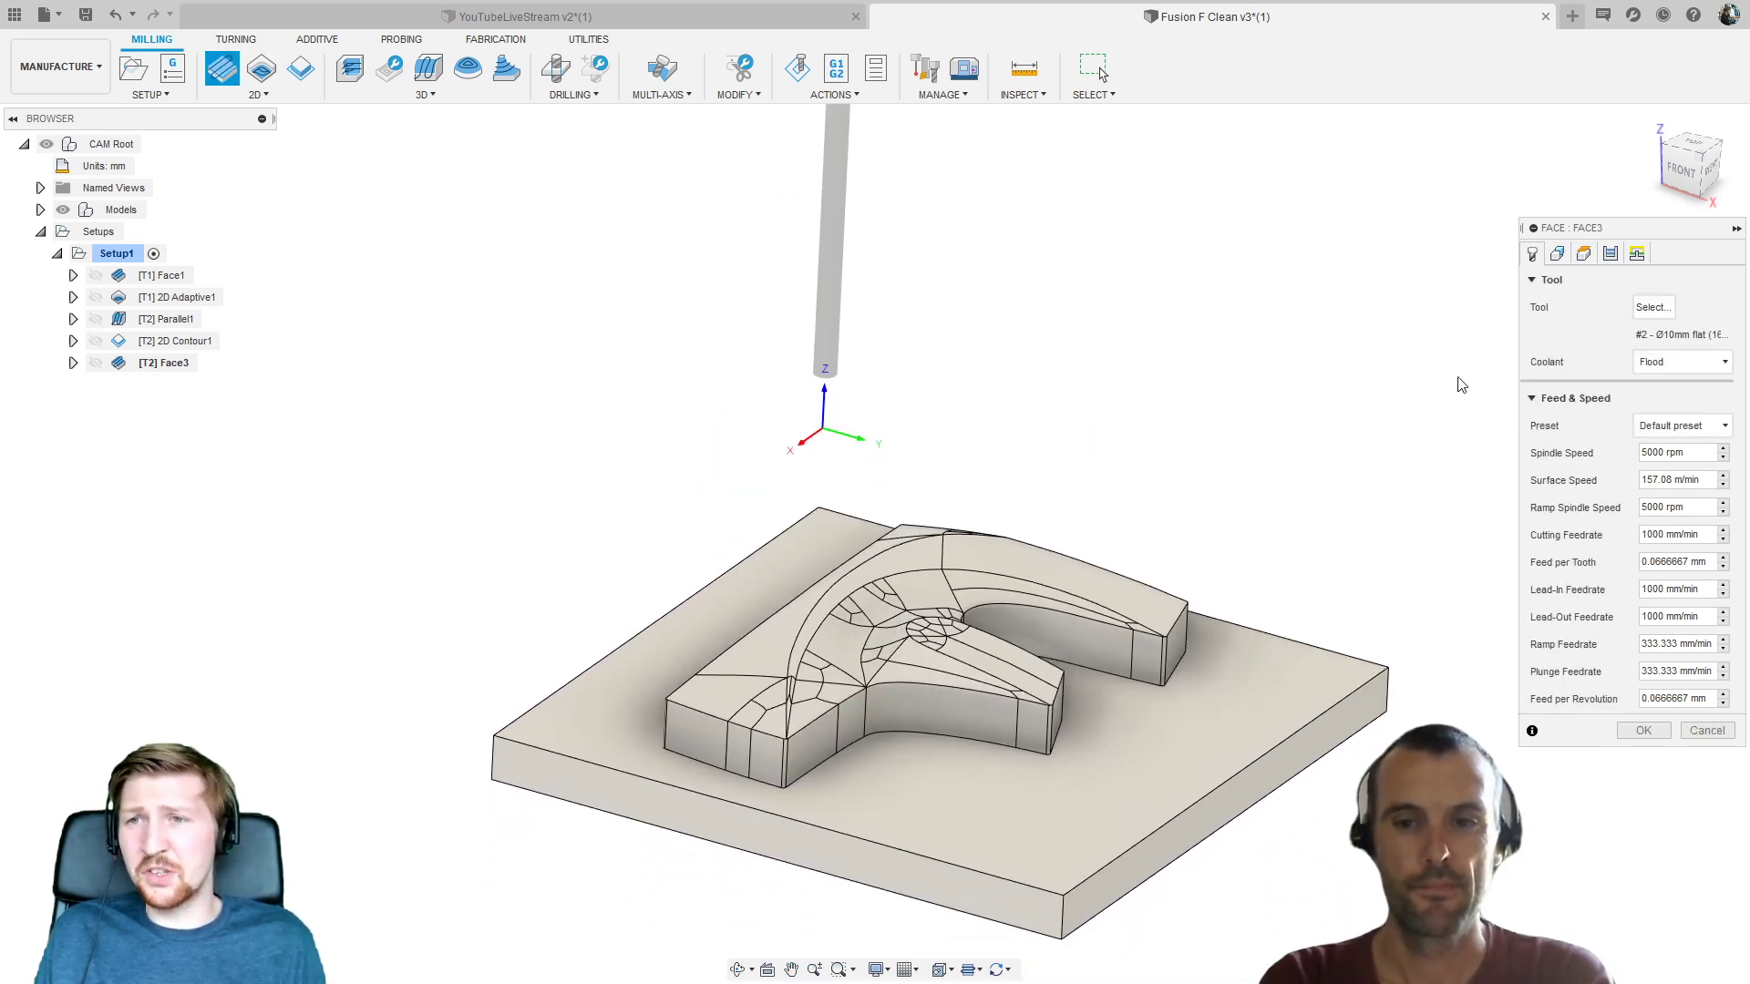
pyautogui.click(1610, 255)
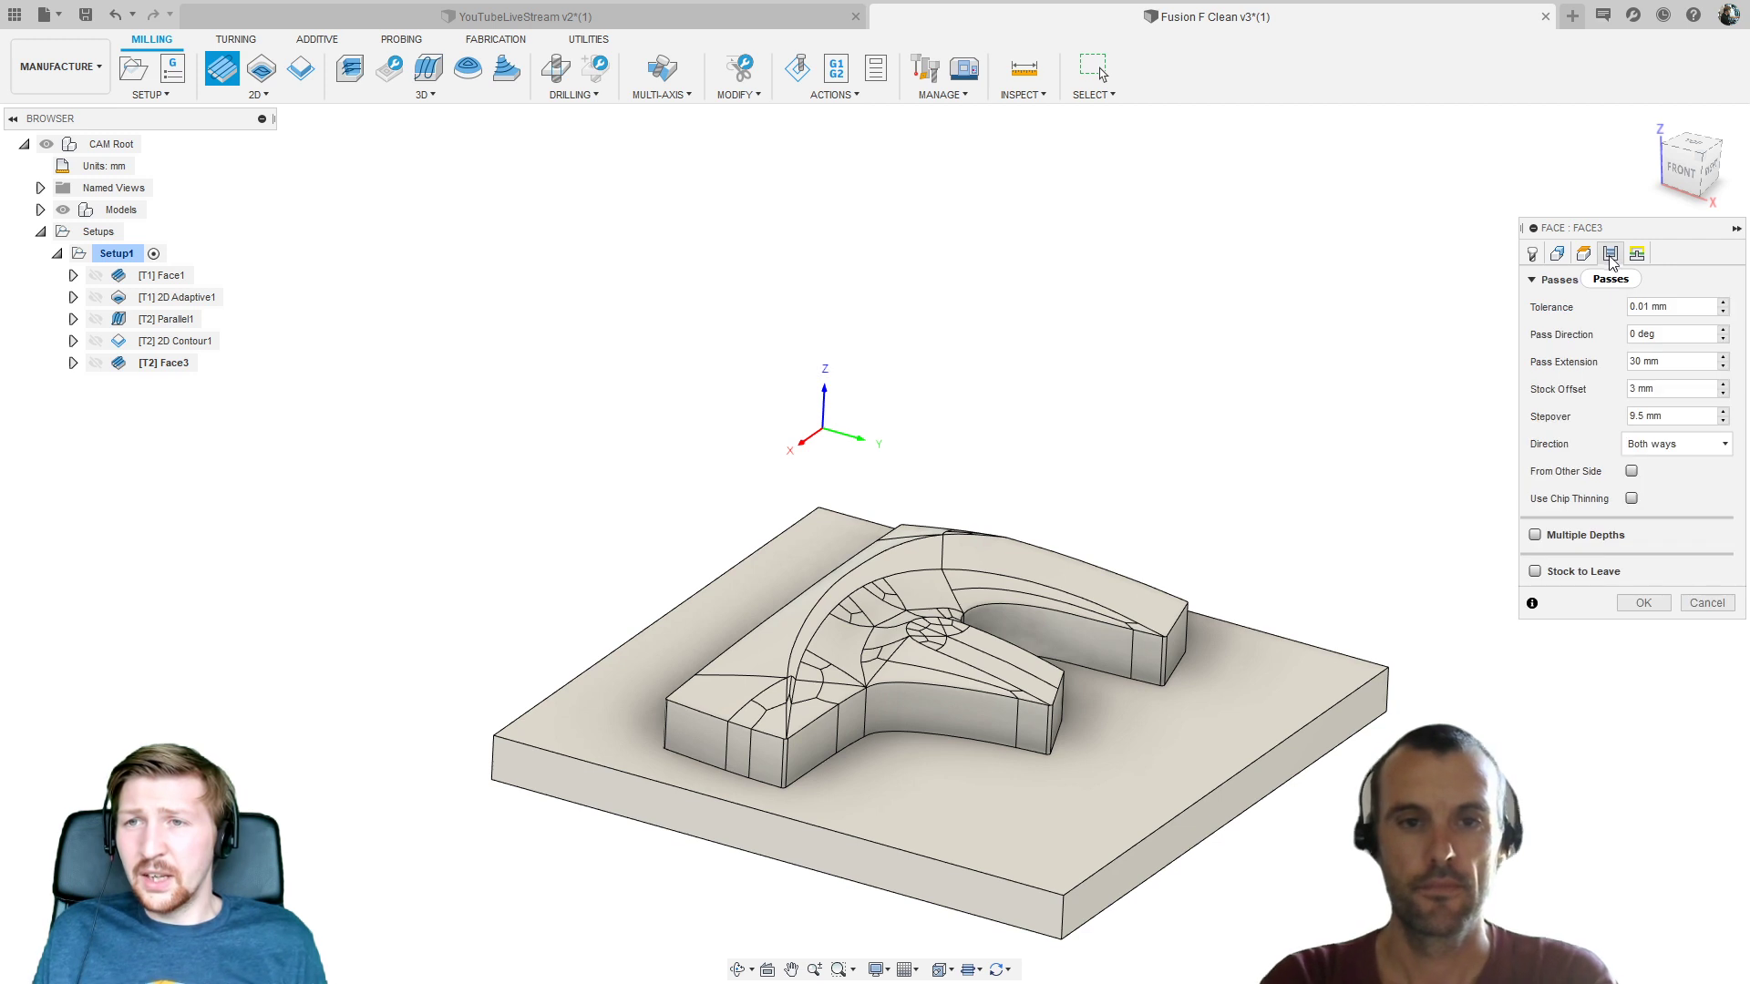
pyautogui.click(1636, 361)
pyautogui.write('0')
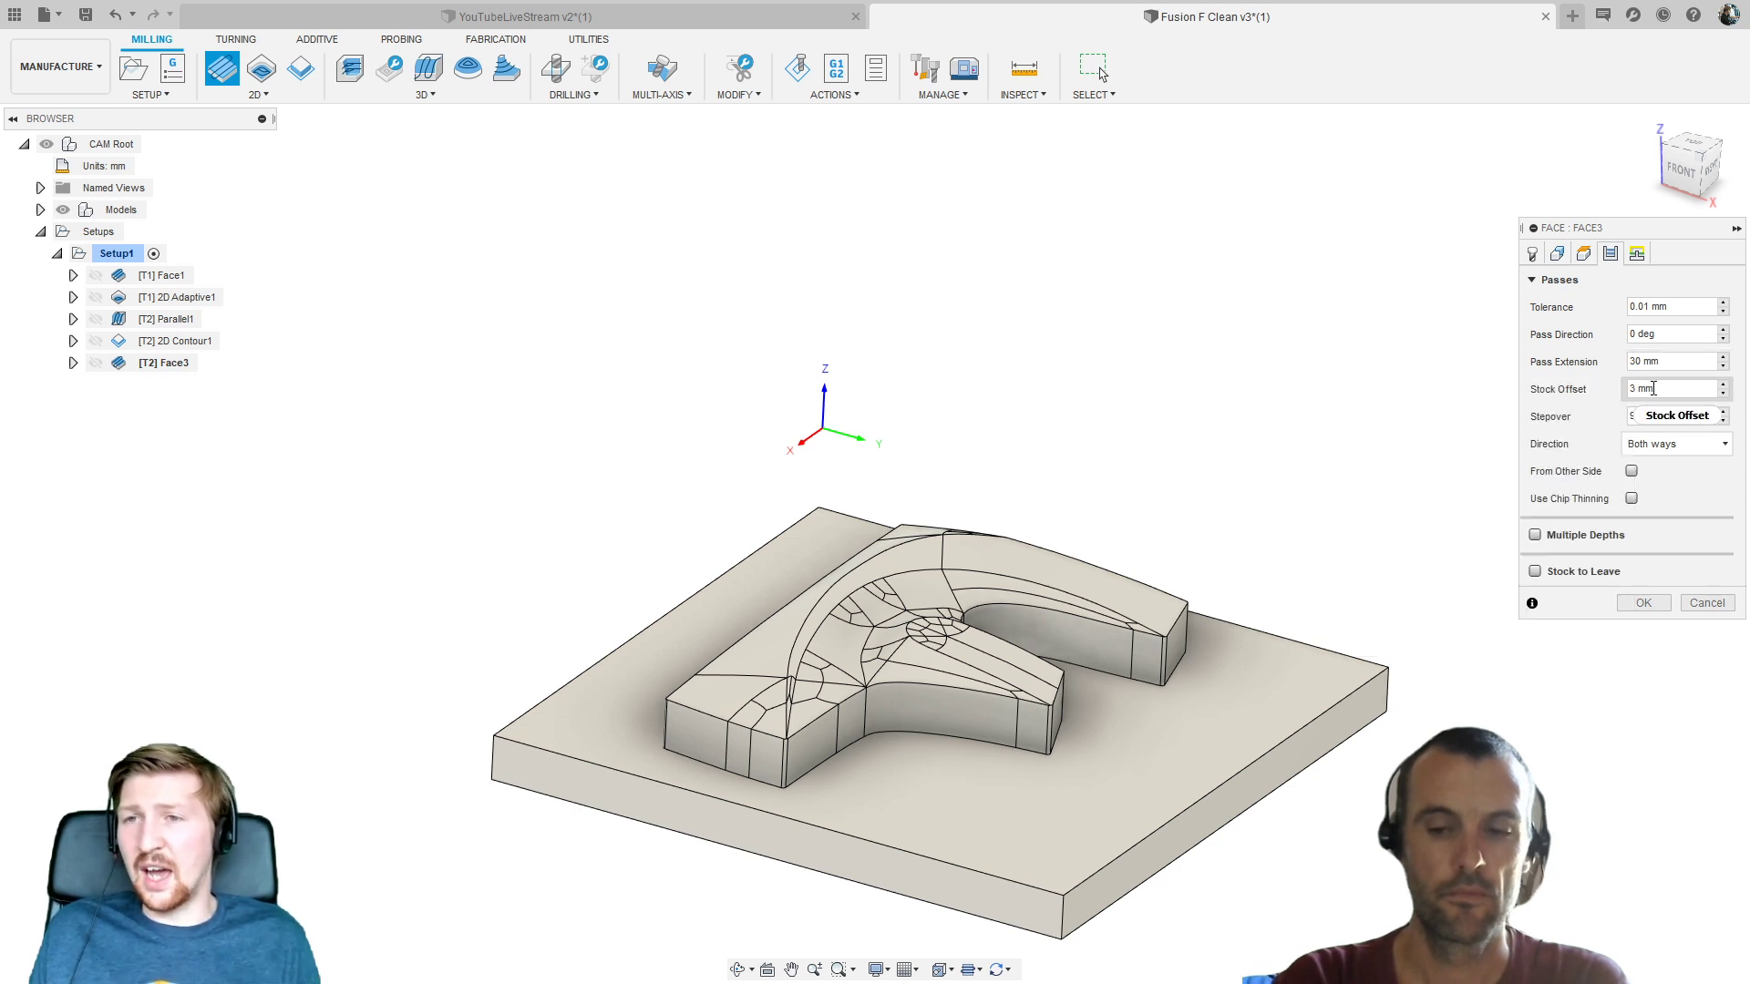
pyautogui.moveTo(1654, 389)
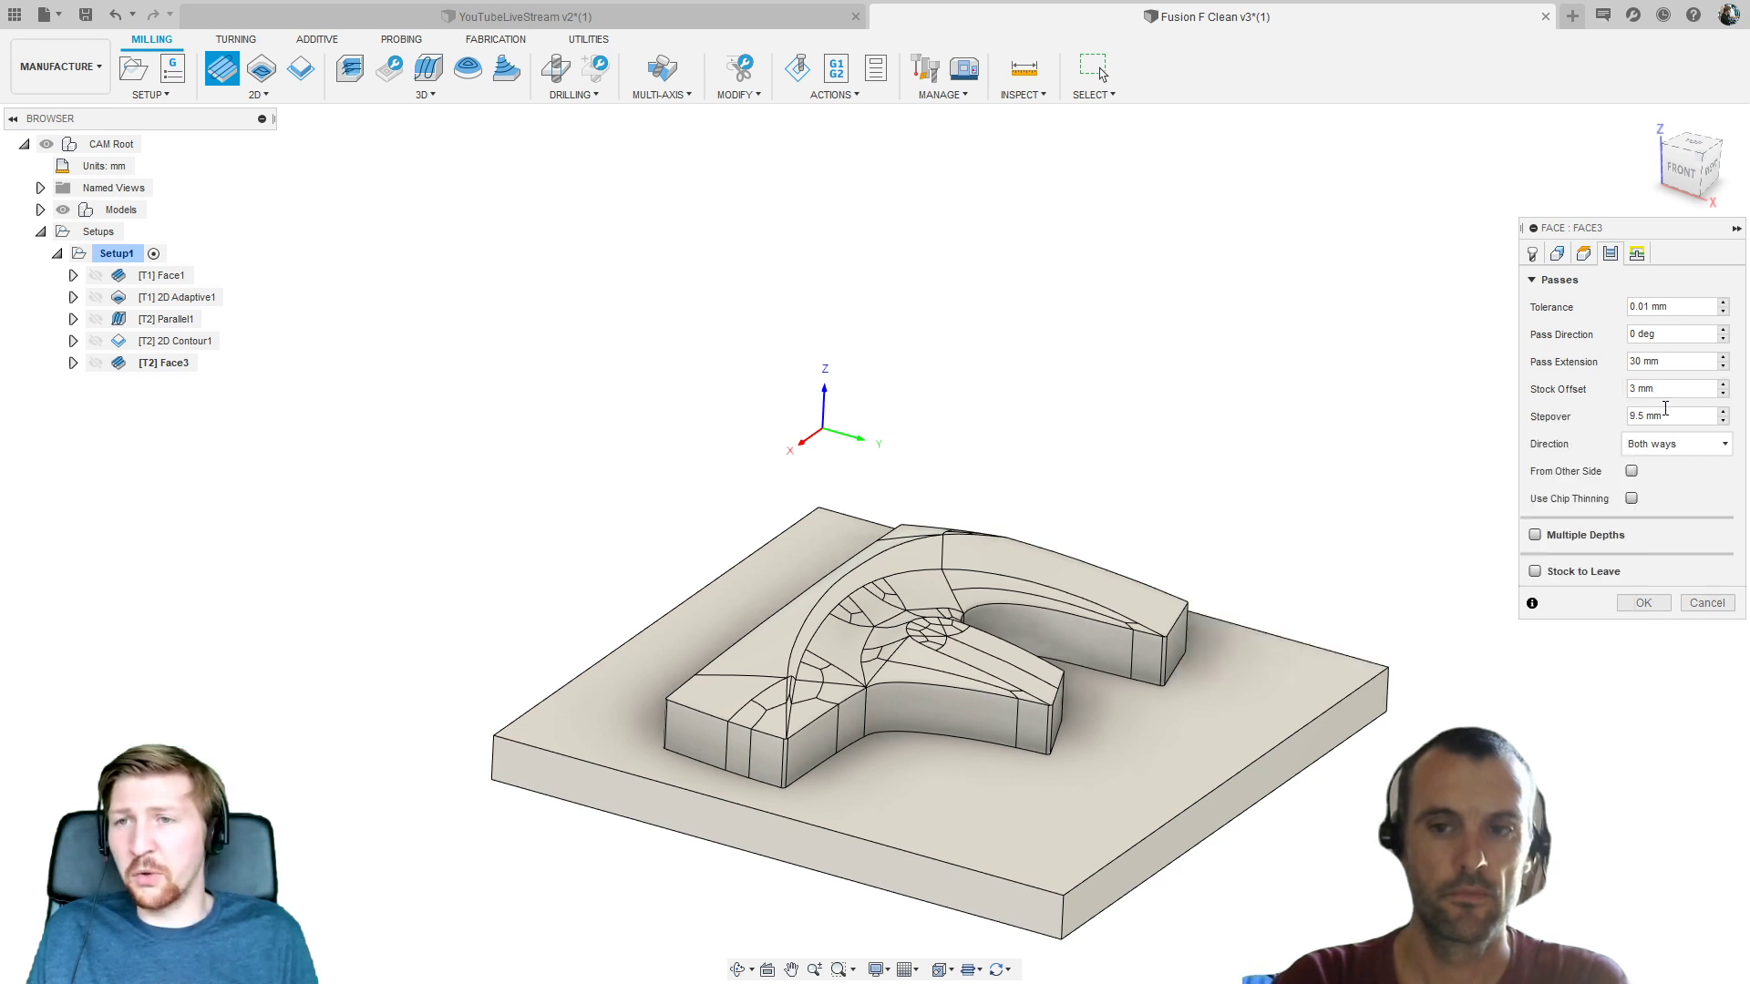
pyautogui.moveTo(1673, 417)
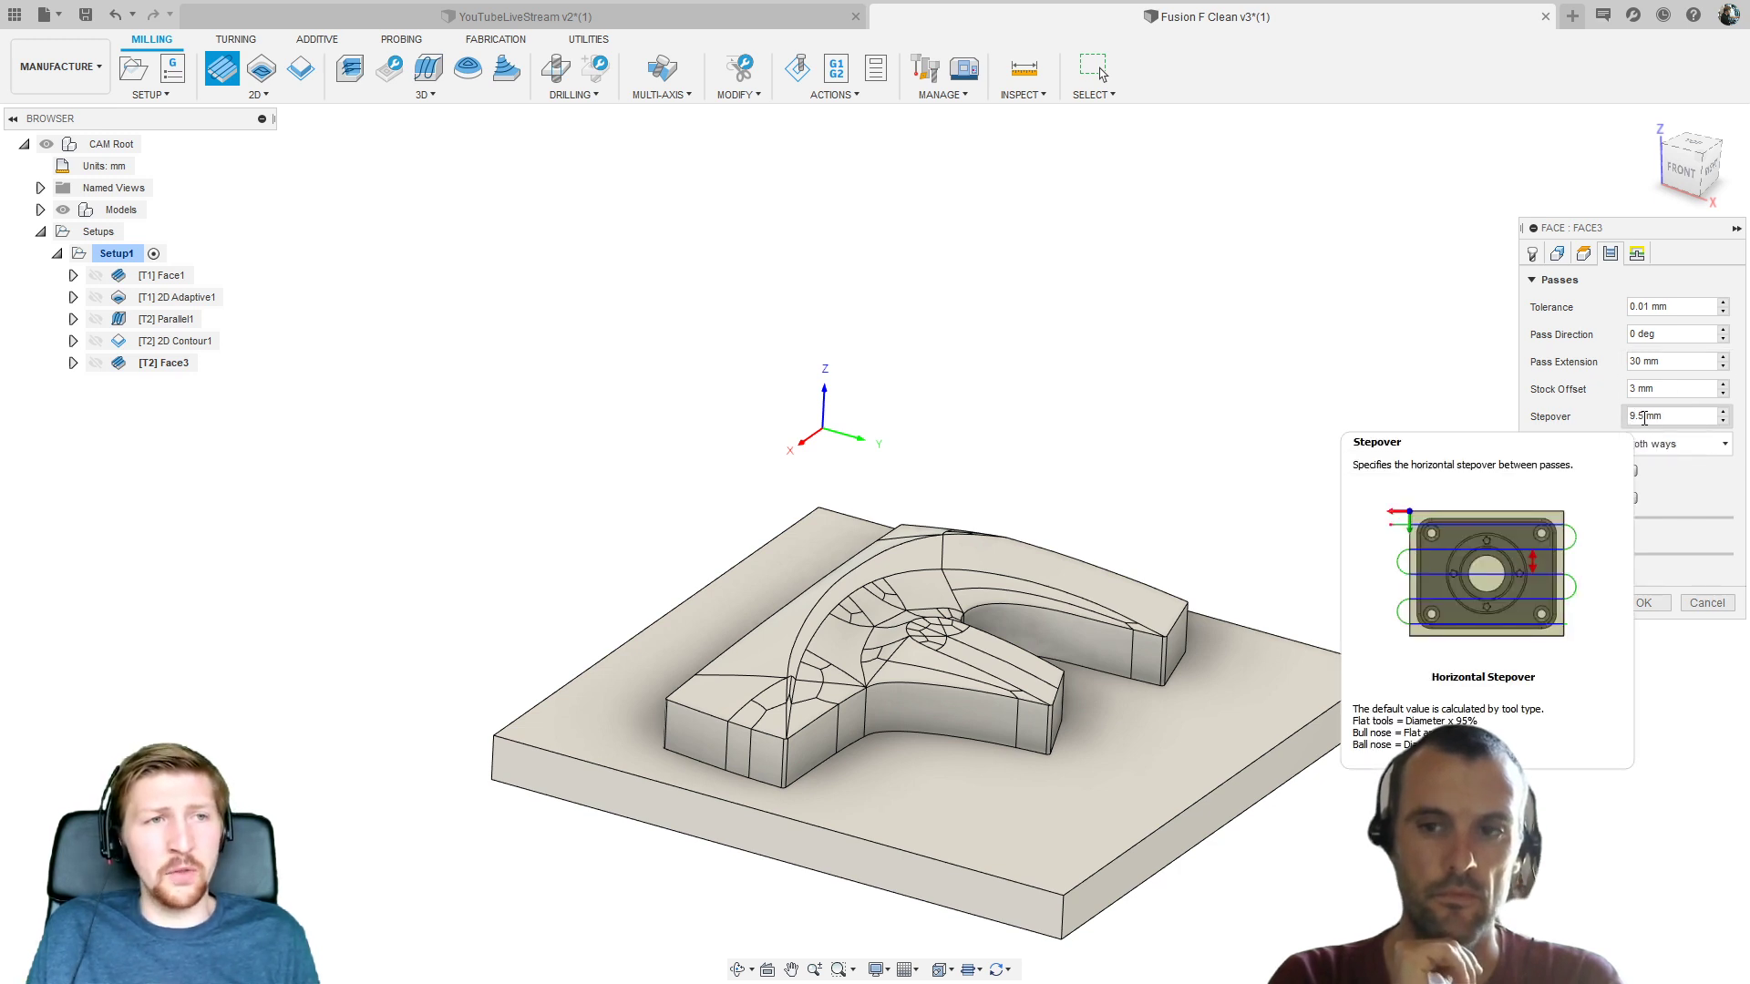
# Accept the Face operation to generate its toolpath, and display the existing Face1 and 2D Contour1 toolpaths
pyautogui.click(1643, 603)
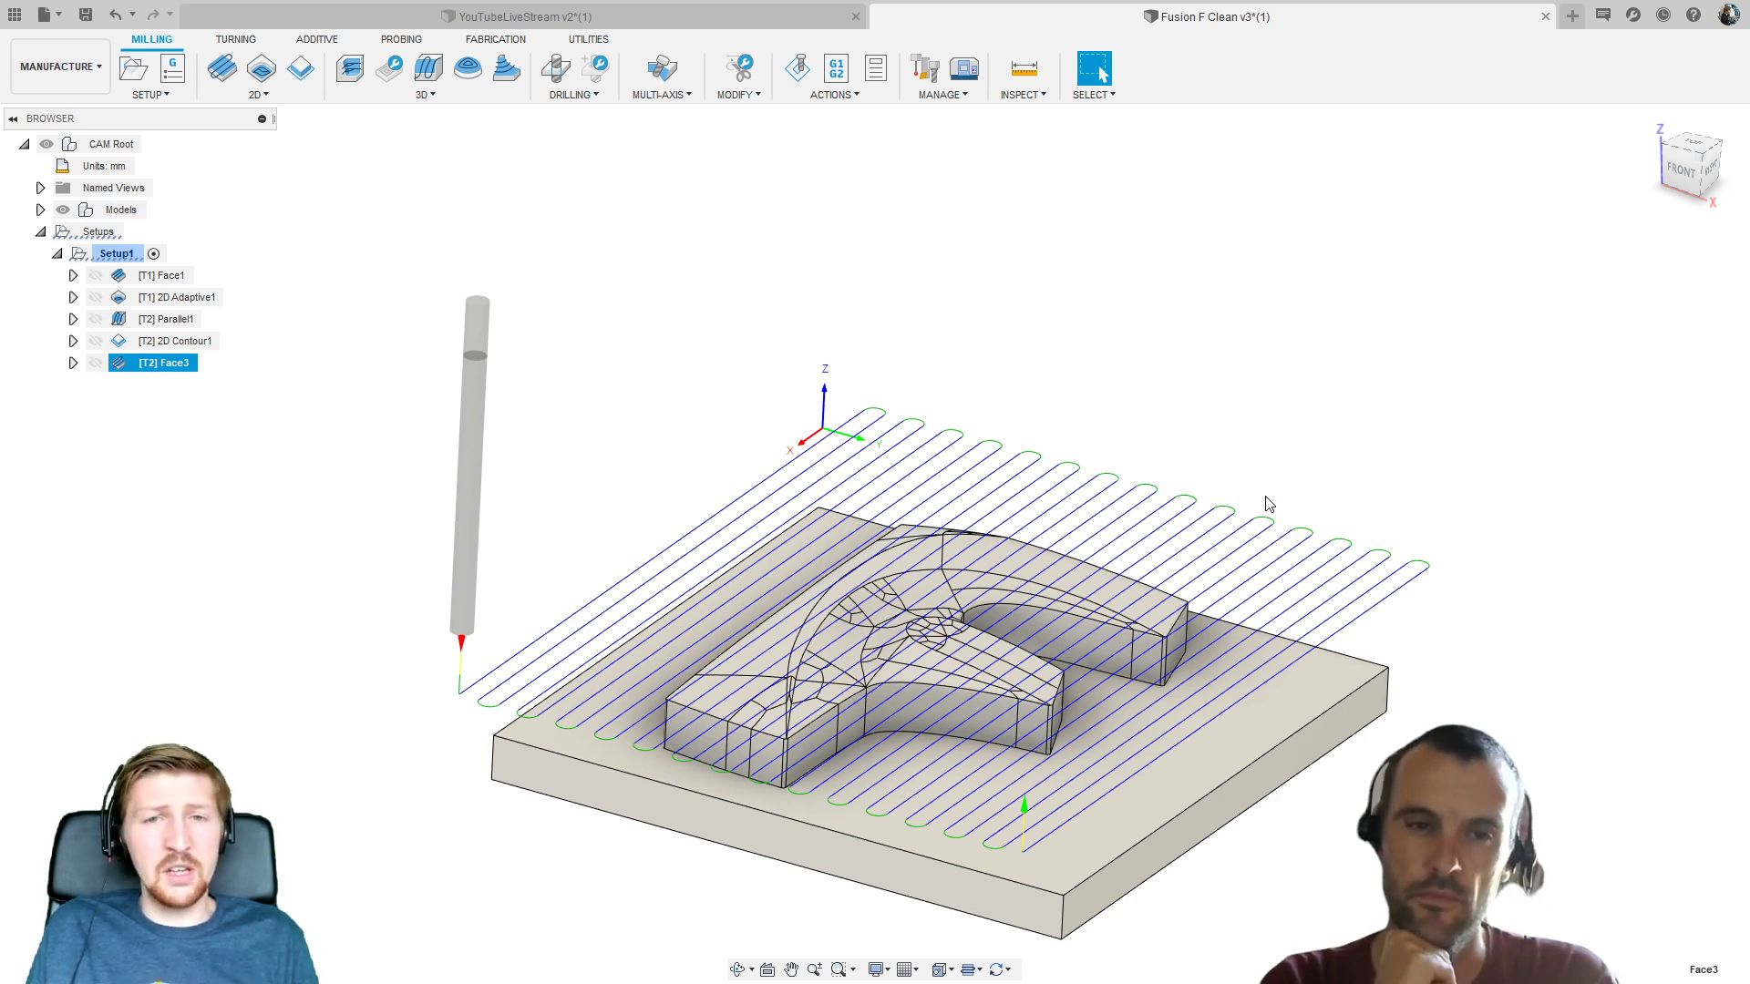
pyautogui.click(161, 275)
pyautogui.click(157, 342)
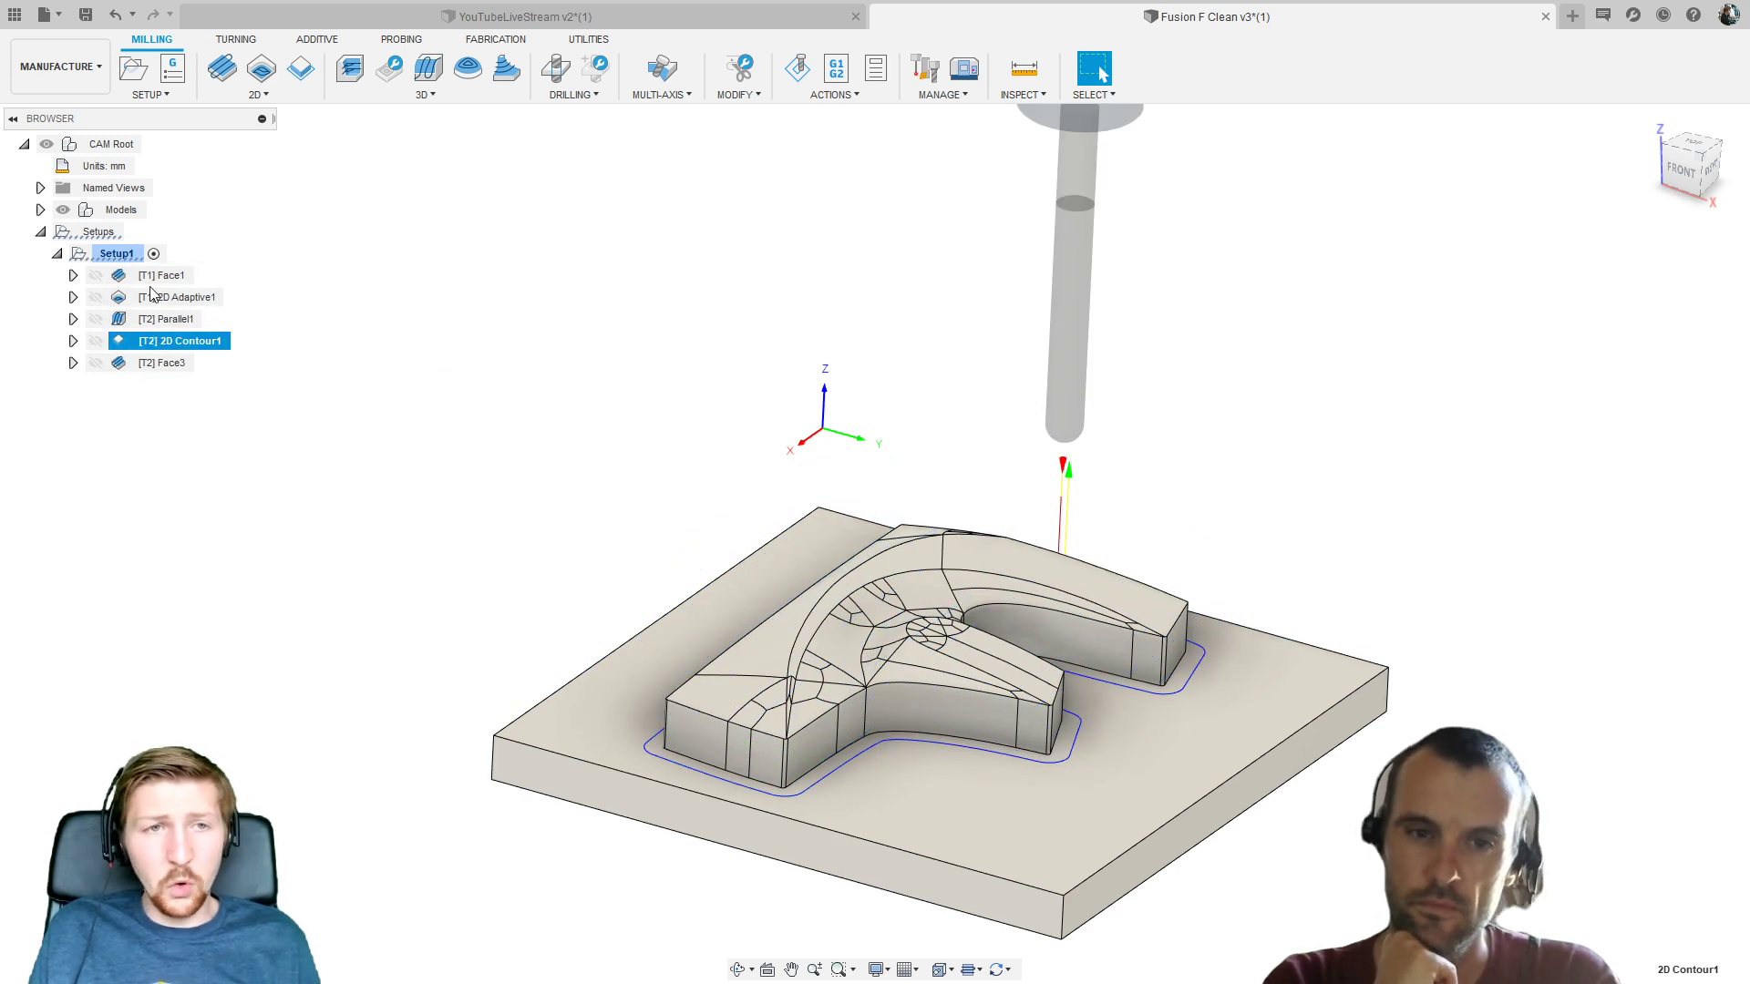
# Simulate the four operations from Face1 through 2D Contour1 together with the playback speed raised
pyautogui.click(153, 278)
pyautogui.keyDown('shift'); pyautogui.click(168, 345); pyautogui.keyUp('shift')
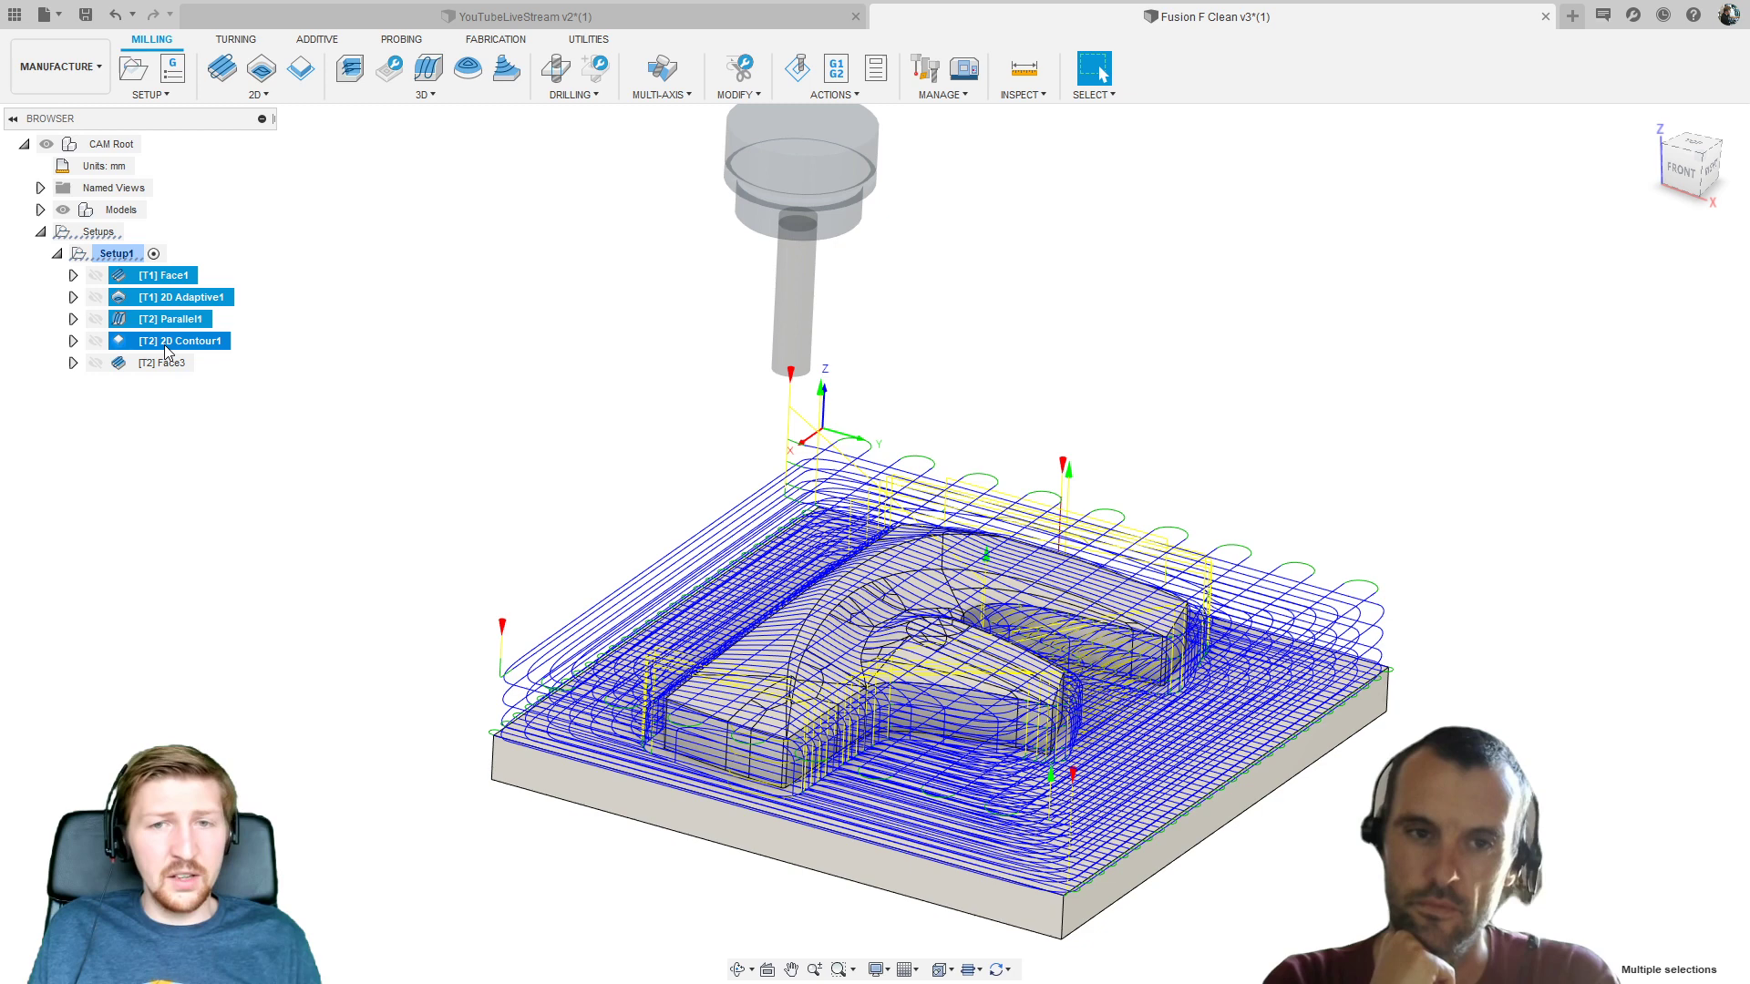
pyautogui.rightClick(166, 351)
pyautogui.click(219, 422)
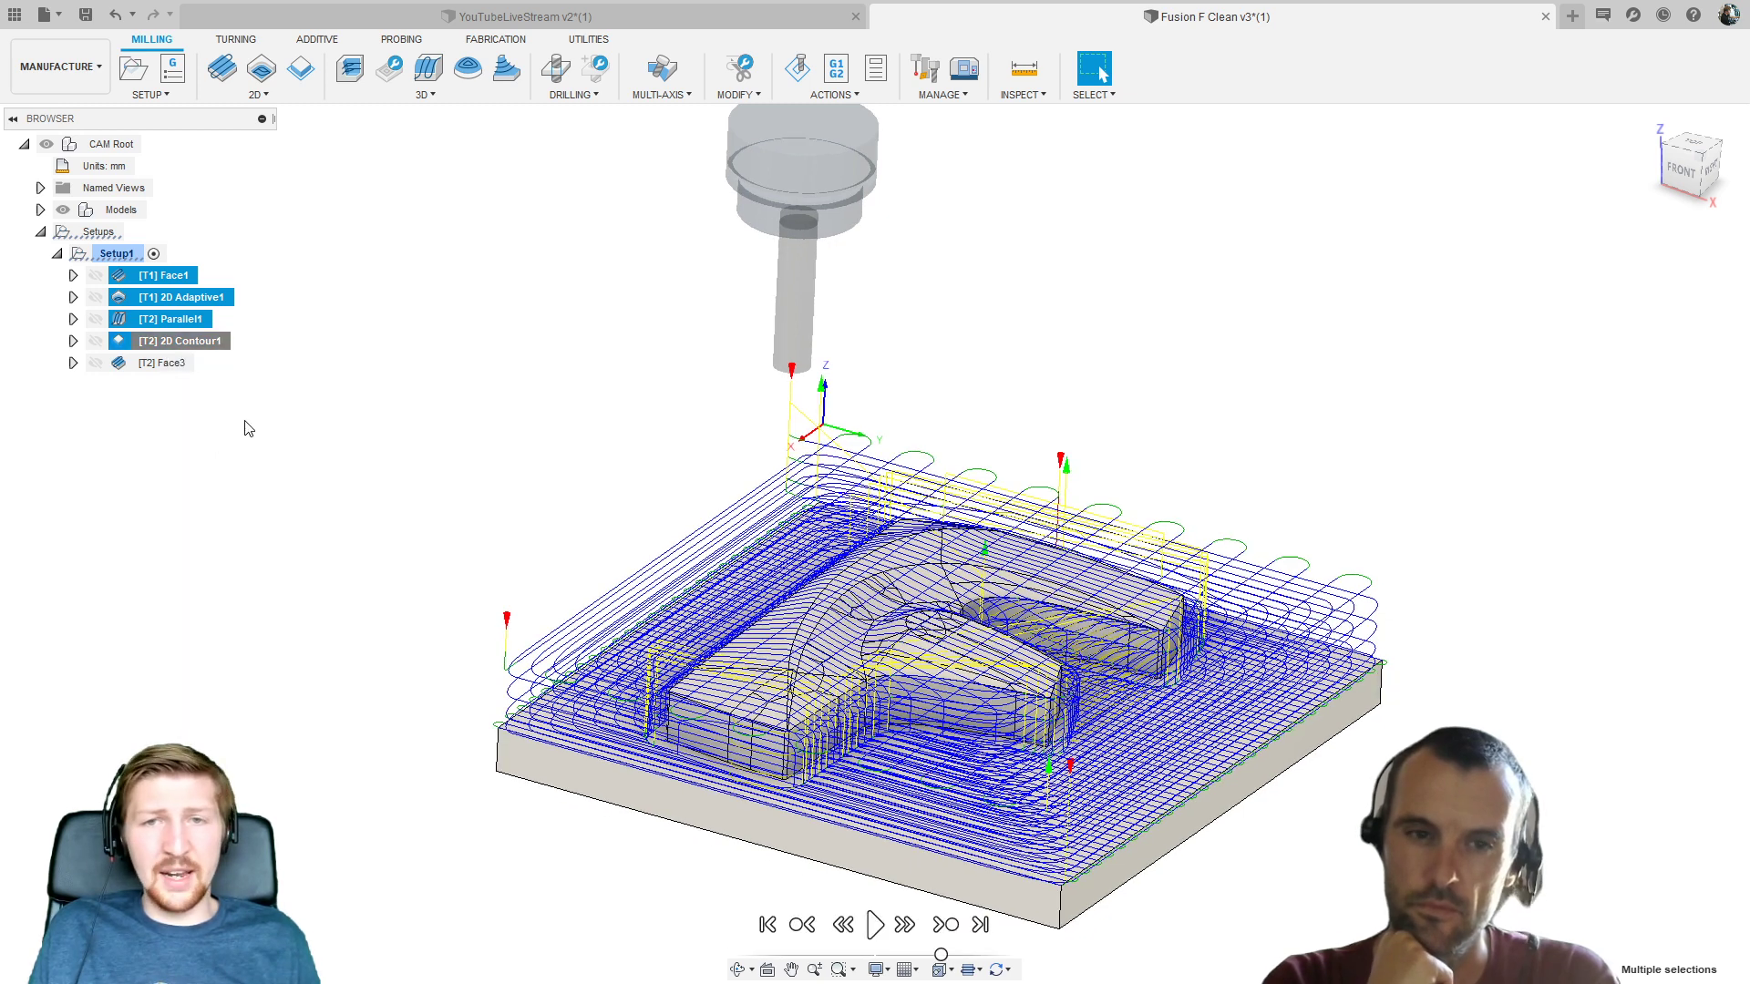
pyautogui.click(874, 898)
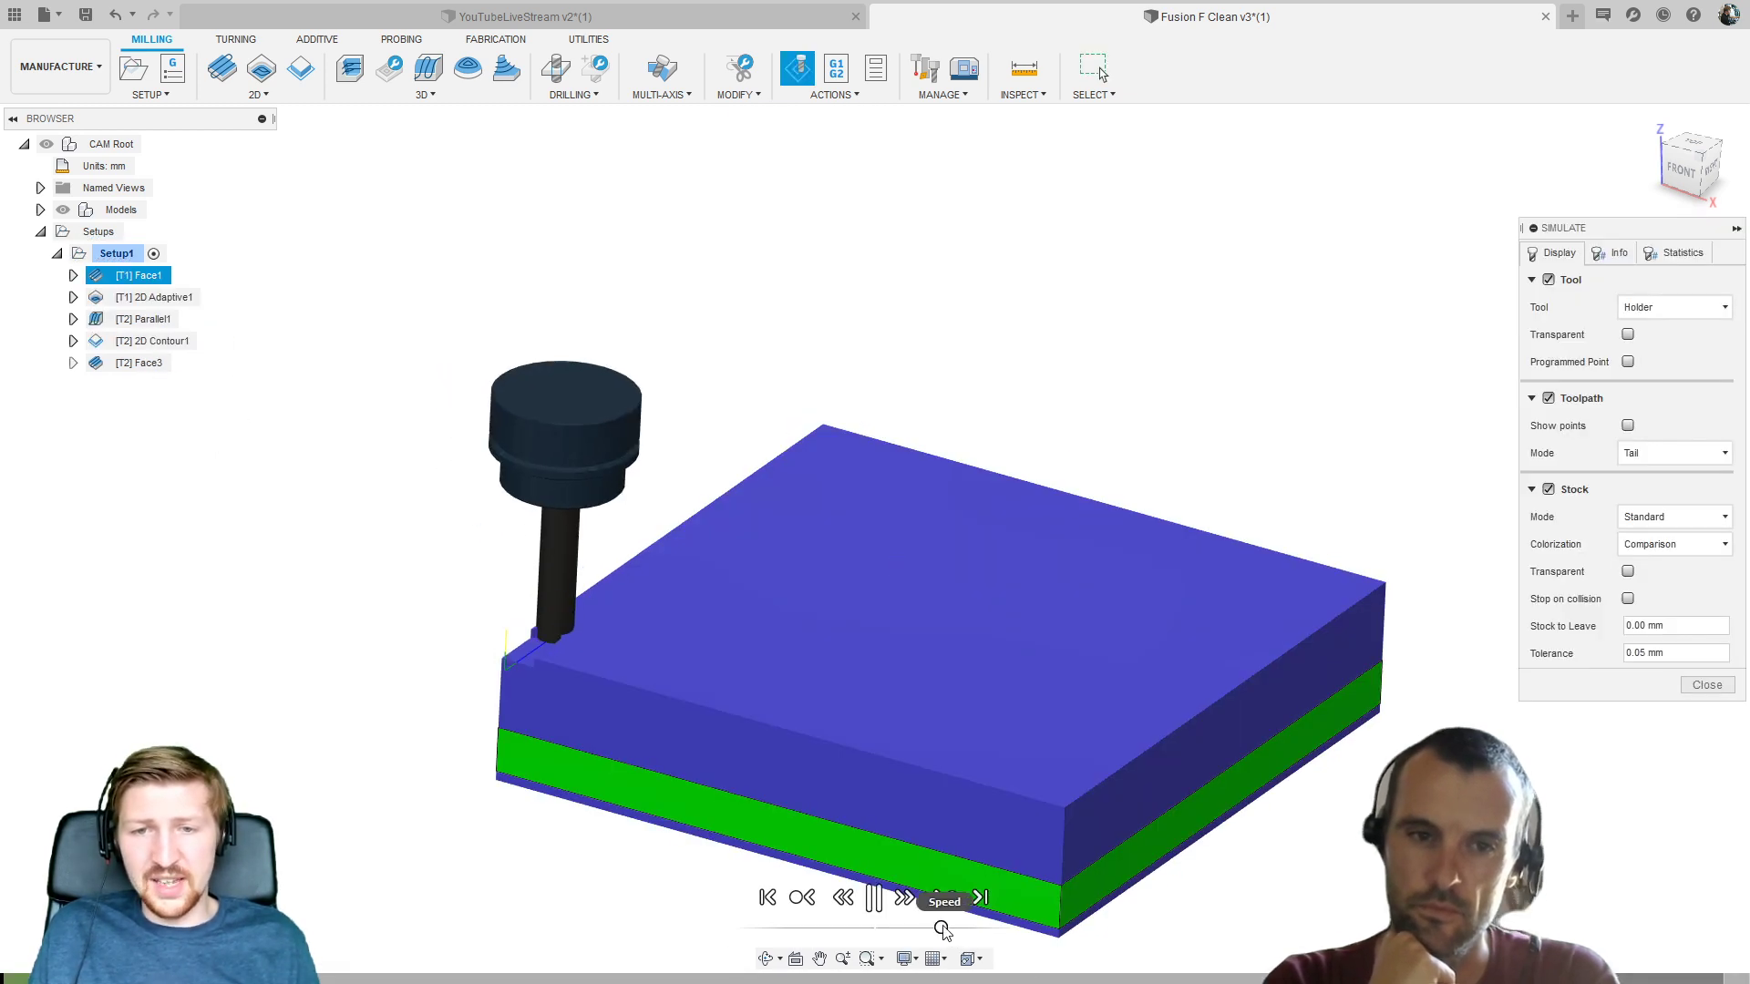
pyautogui.moveTo(954, 929); pyautogui.dragTo(1005, 935)
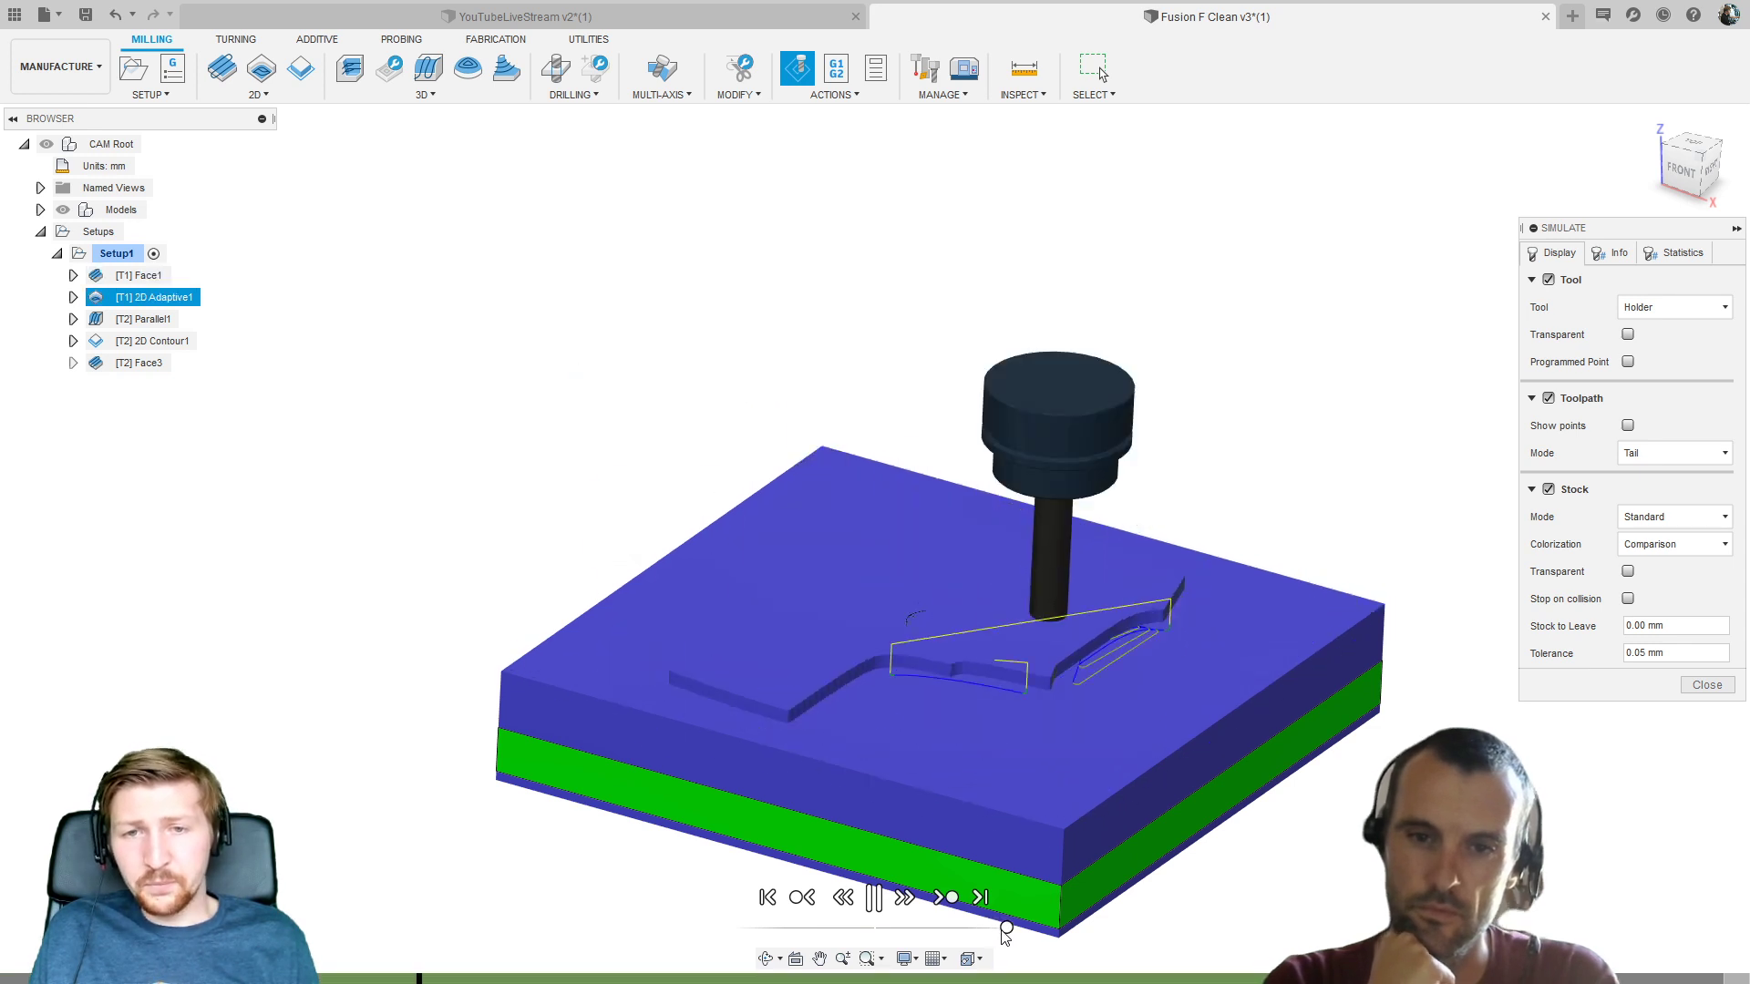
# Pause the simulation at the 2D Contour1 operation, inspect the machined F-shaped stock from a steeper angle and close the simulation
pyautogui.click(874, 899)
pyautogui.keyDown('shift'); pyautogui.moveTo(843, 766); pyautogui.dragTo(968, 656, button='middle'); pyautogui.keyUp('shift')
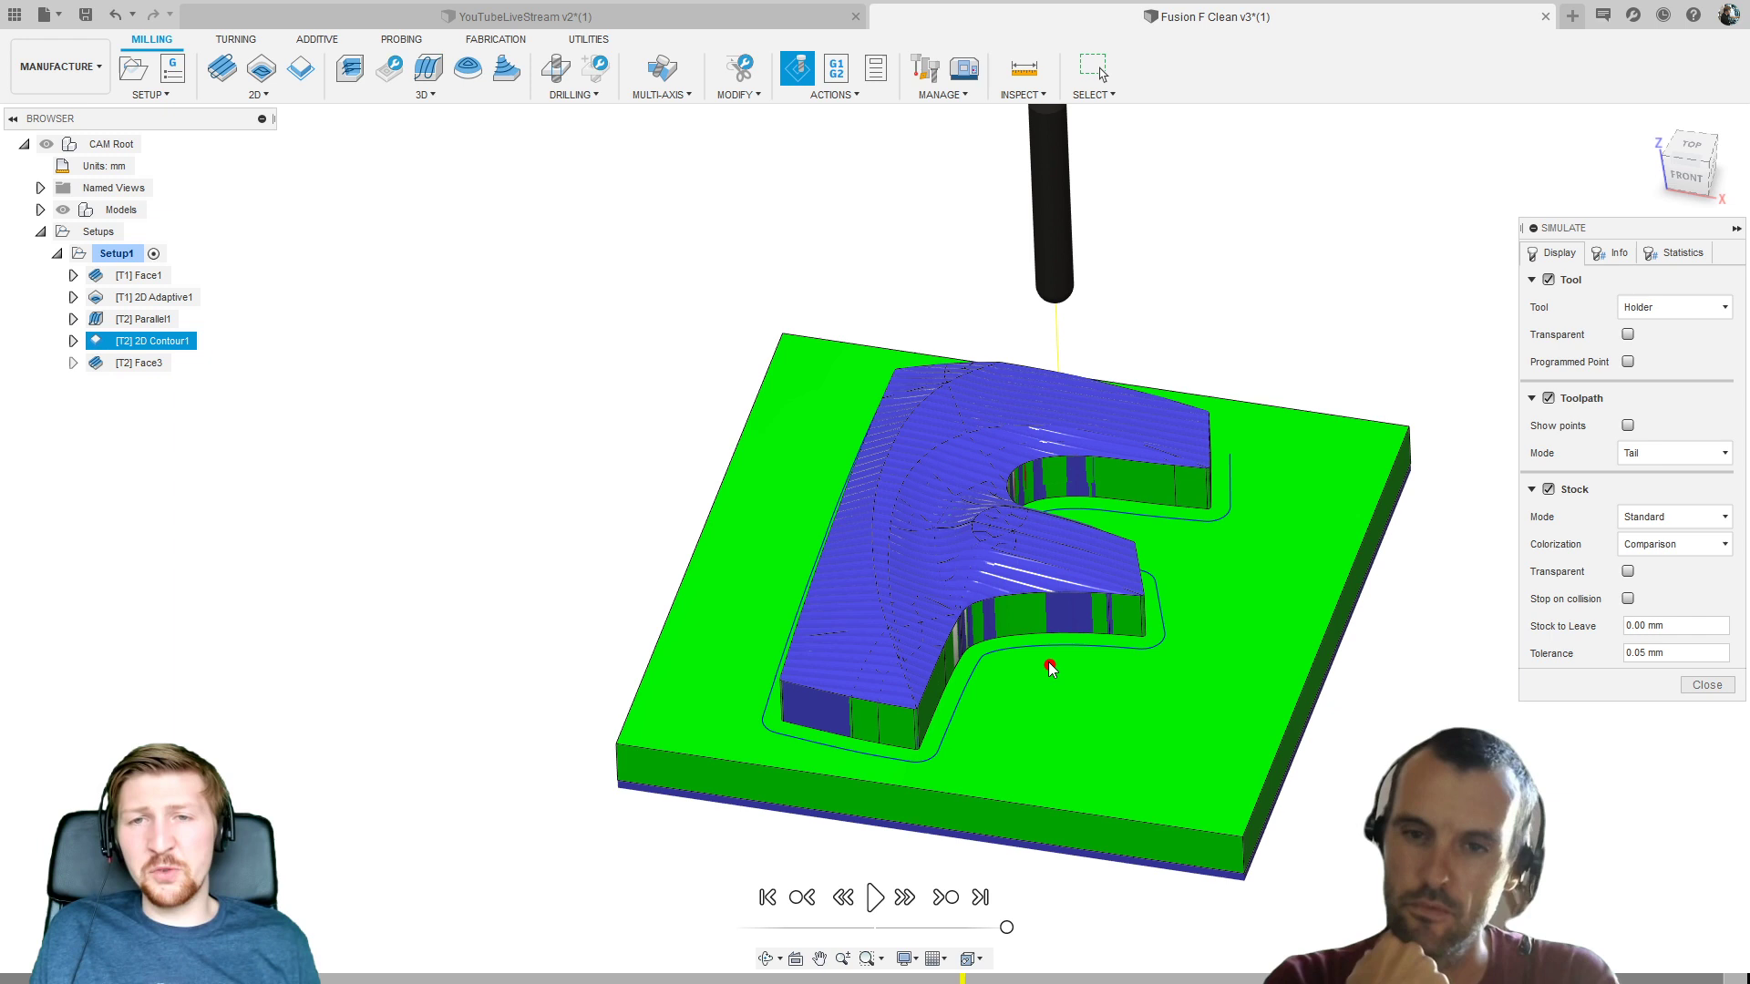
pyautogui.moveTo(1136, 599); pyautogui.dragTo(1082, 587, button='middle')
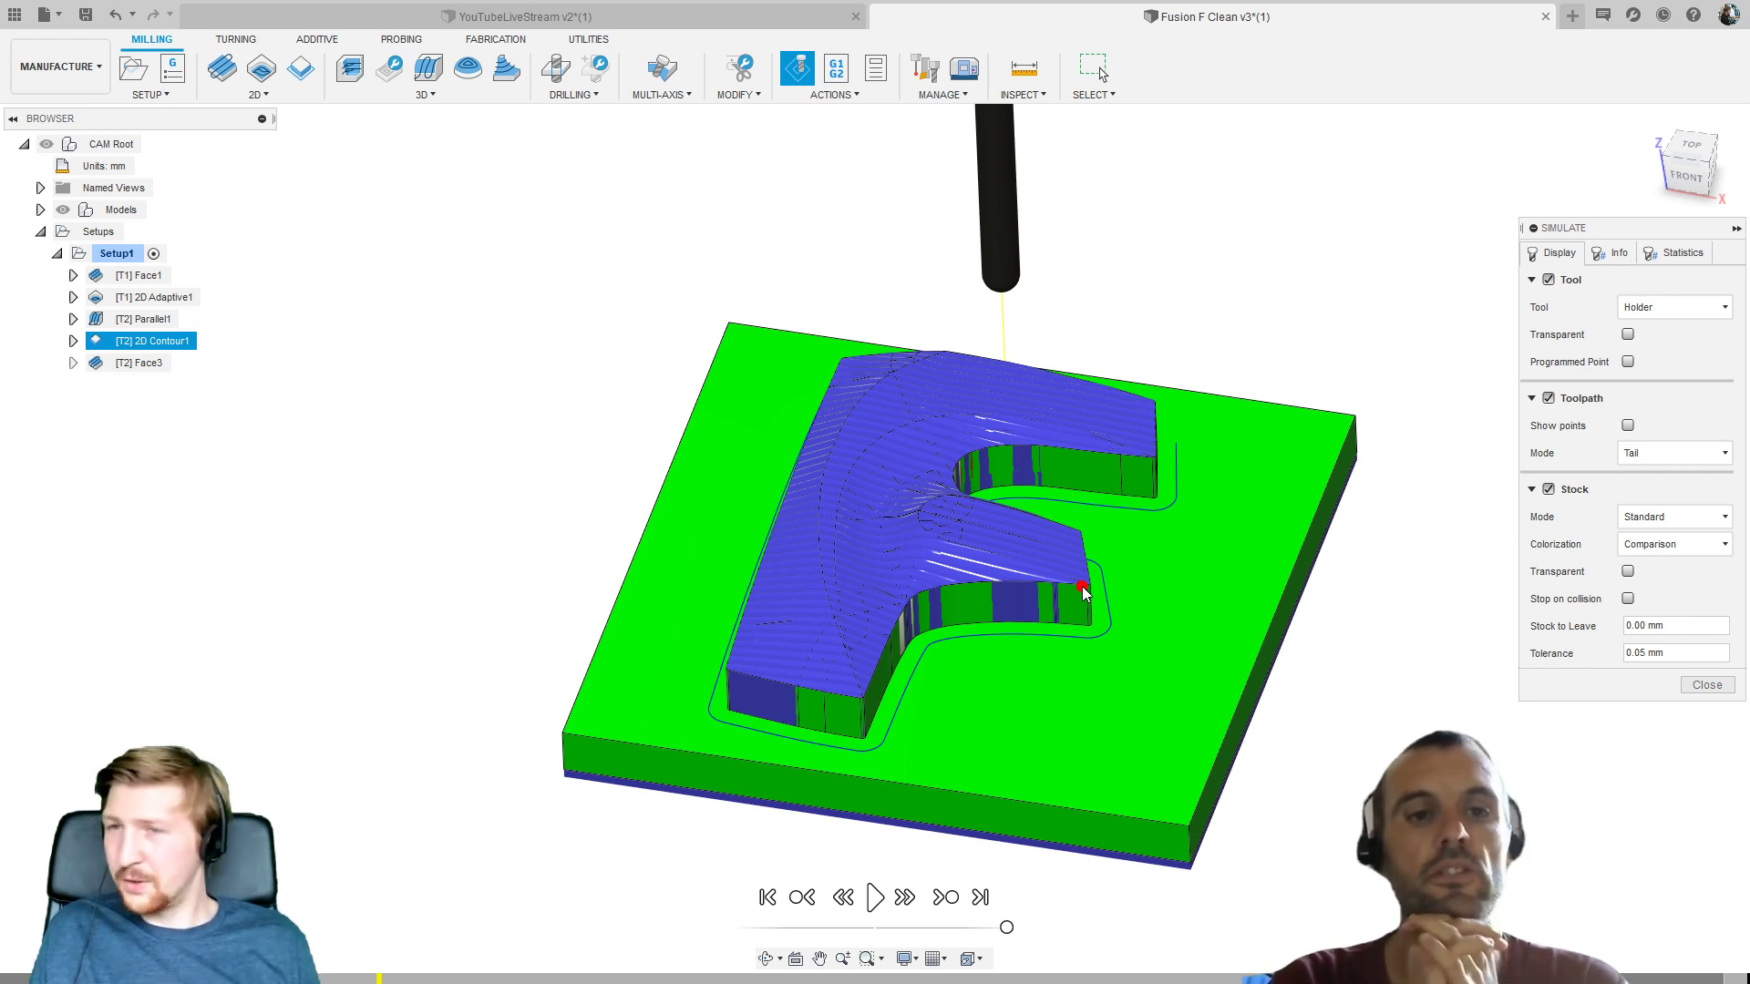
pyautogui.click(1701, 689)
pyautogui.click(412, 445)
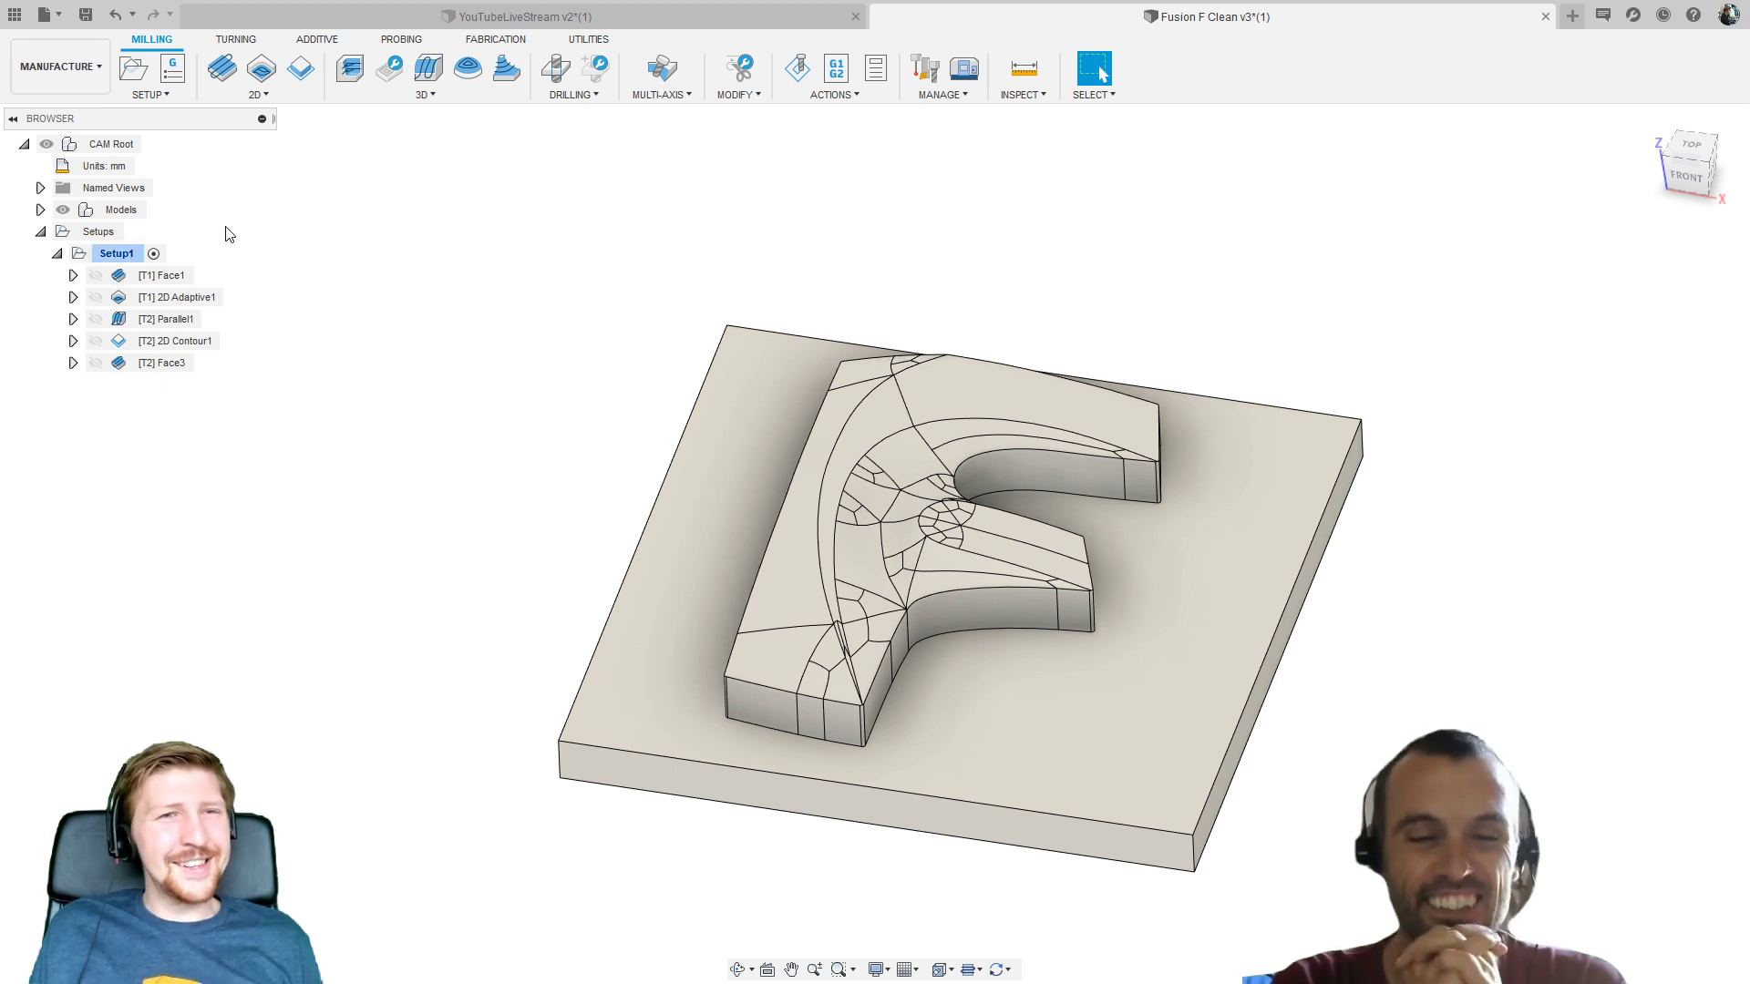
# Review Setup1's work coordinate system, stock dimensions and post process settings, leaving the setup without changes
pyautogui.click(115, 257)
pyautogui.rightClick(116, 260)
pyautogui.click(146, 268)
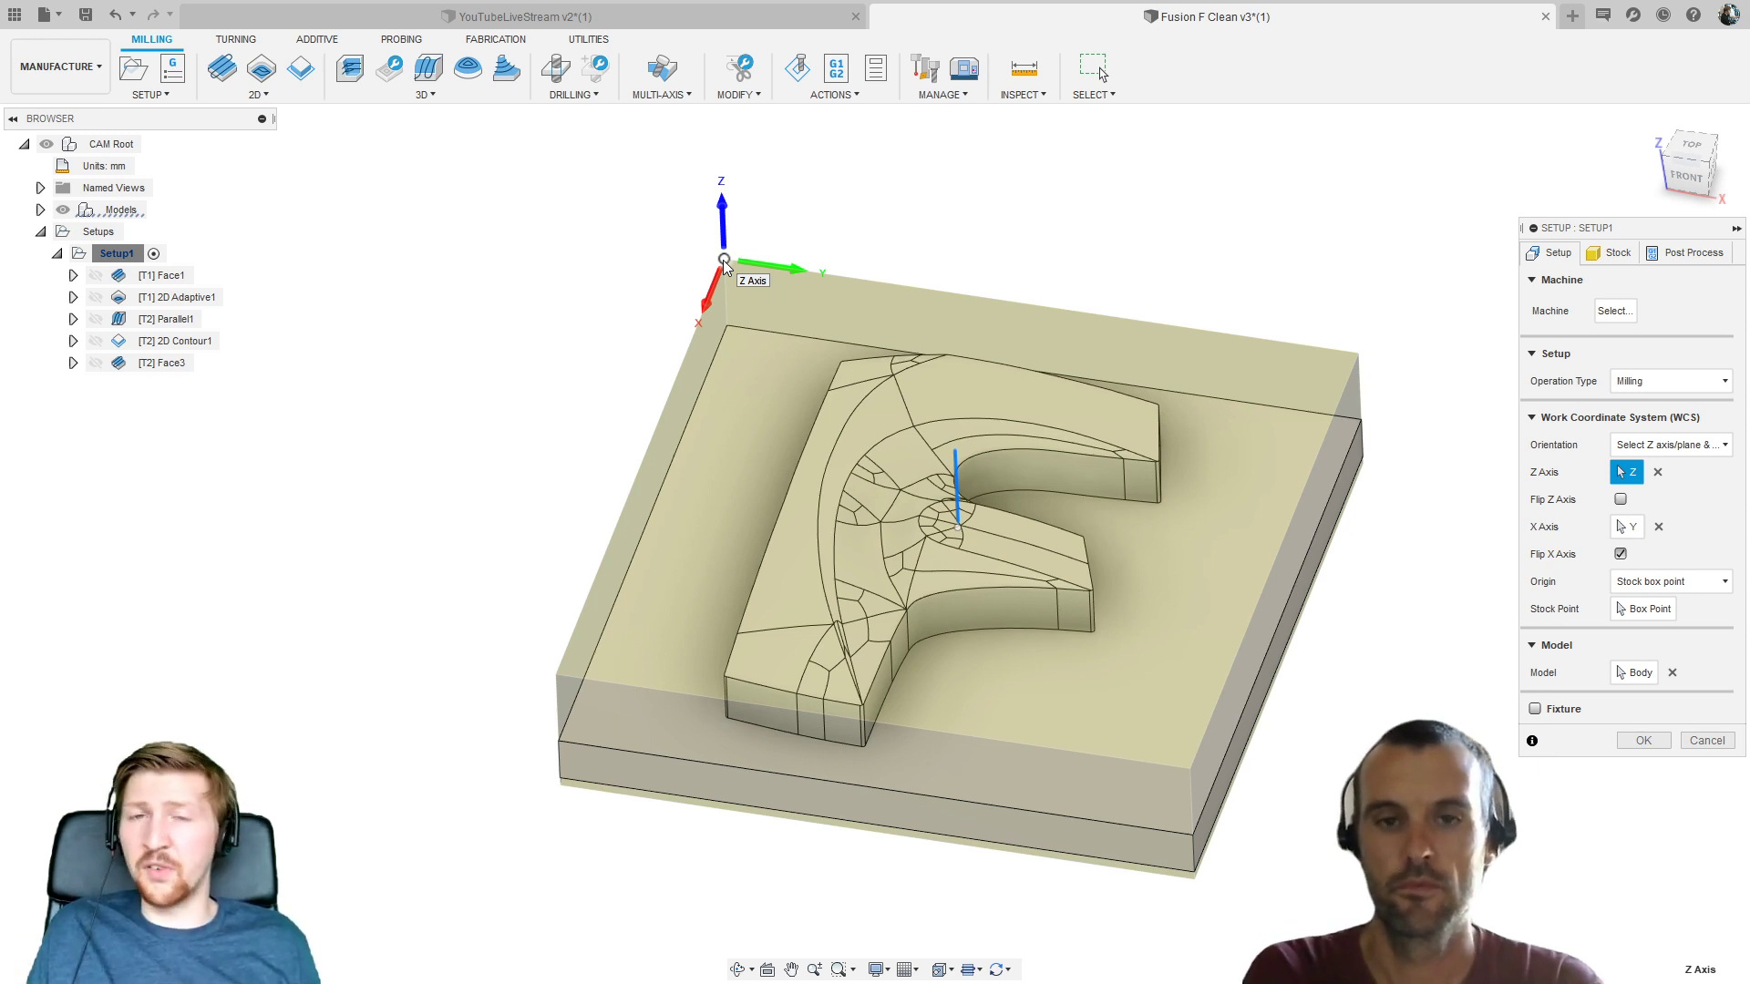
pyautogui.click(1615, 253)
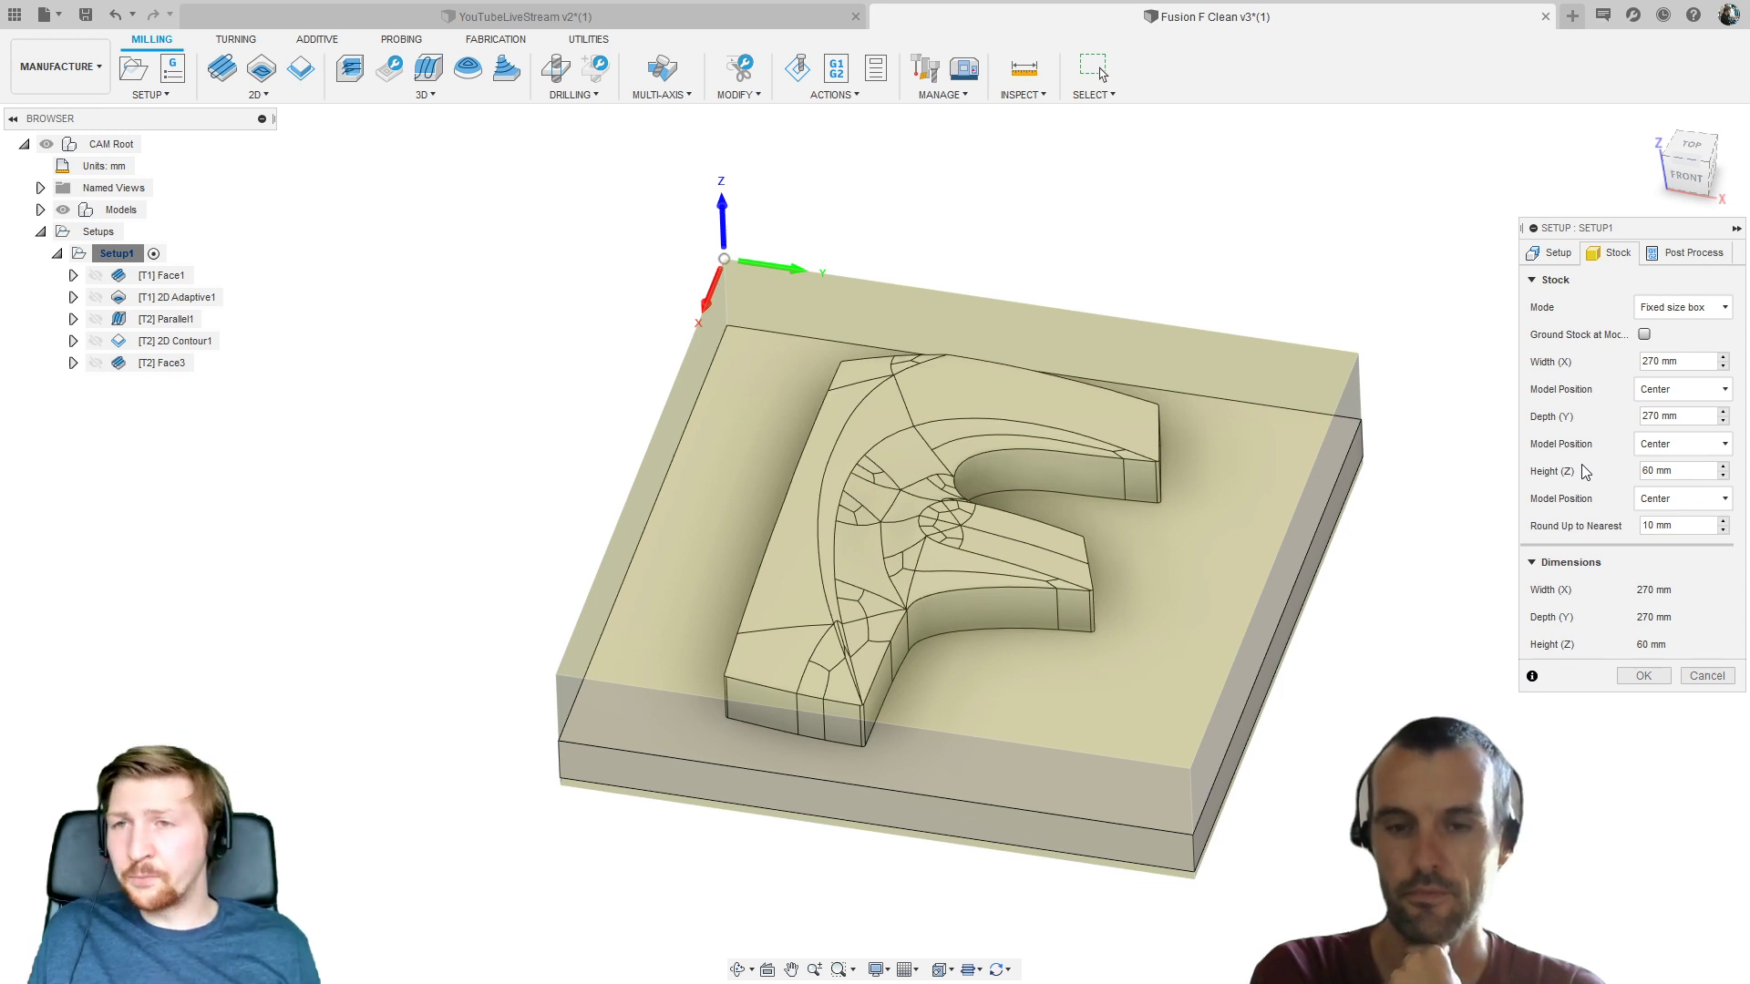
pyautogui.click(1662, 258)
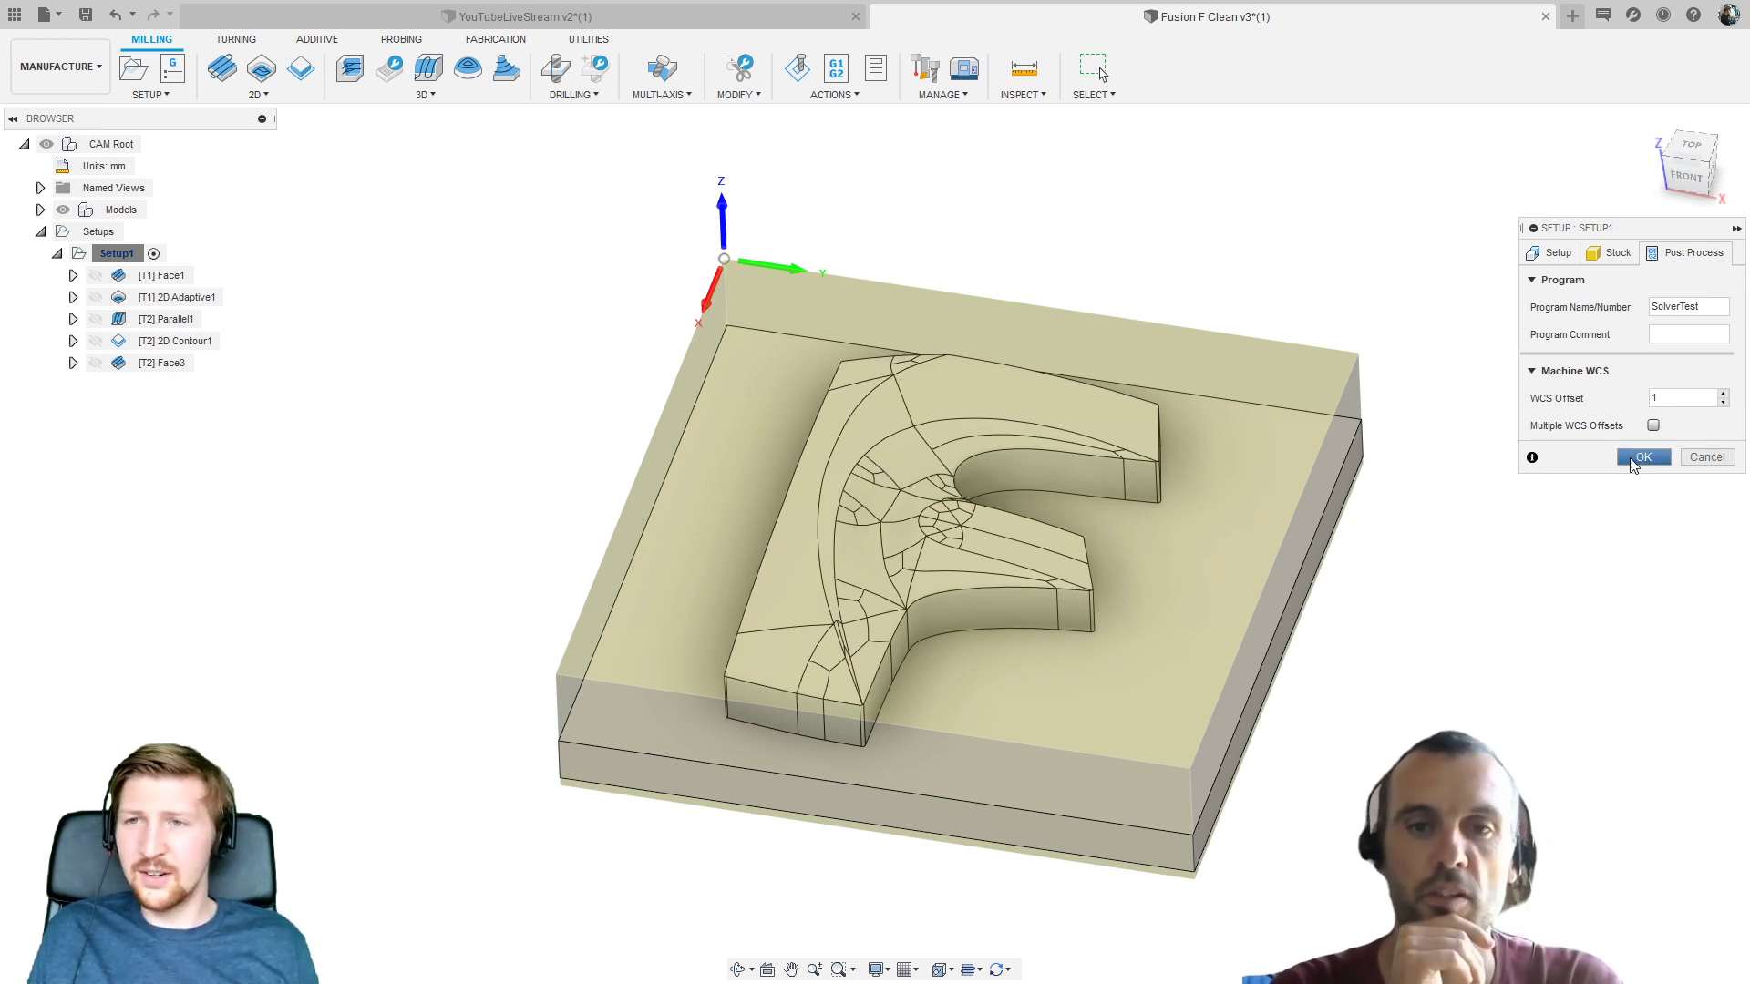
pyautogui.click(1703, 458)
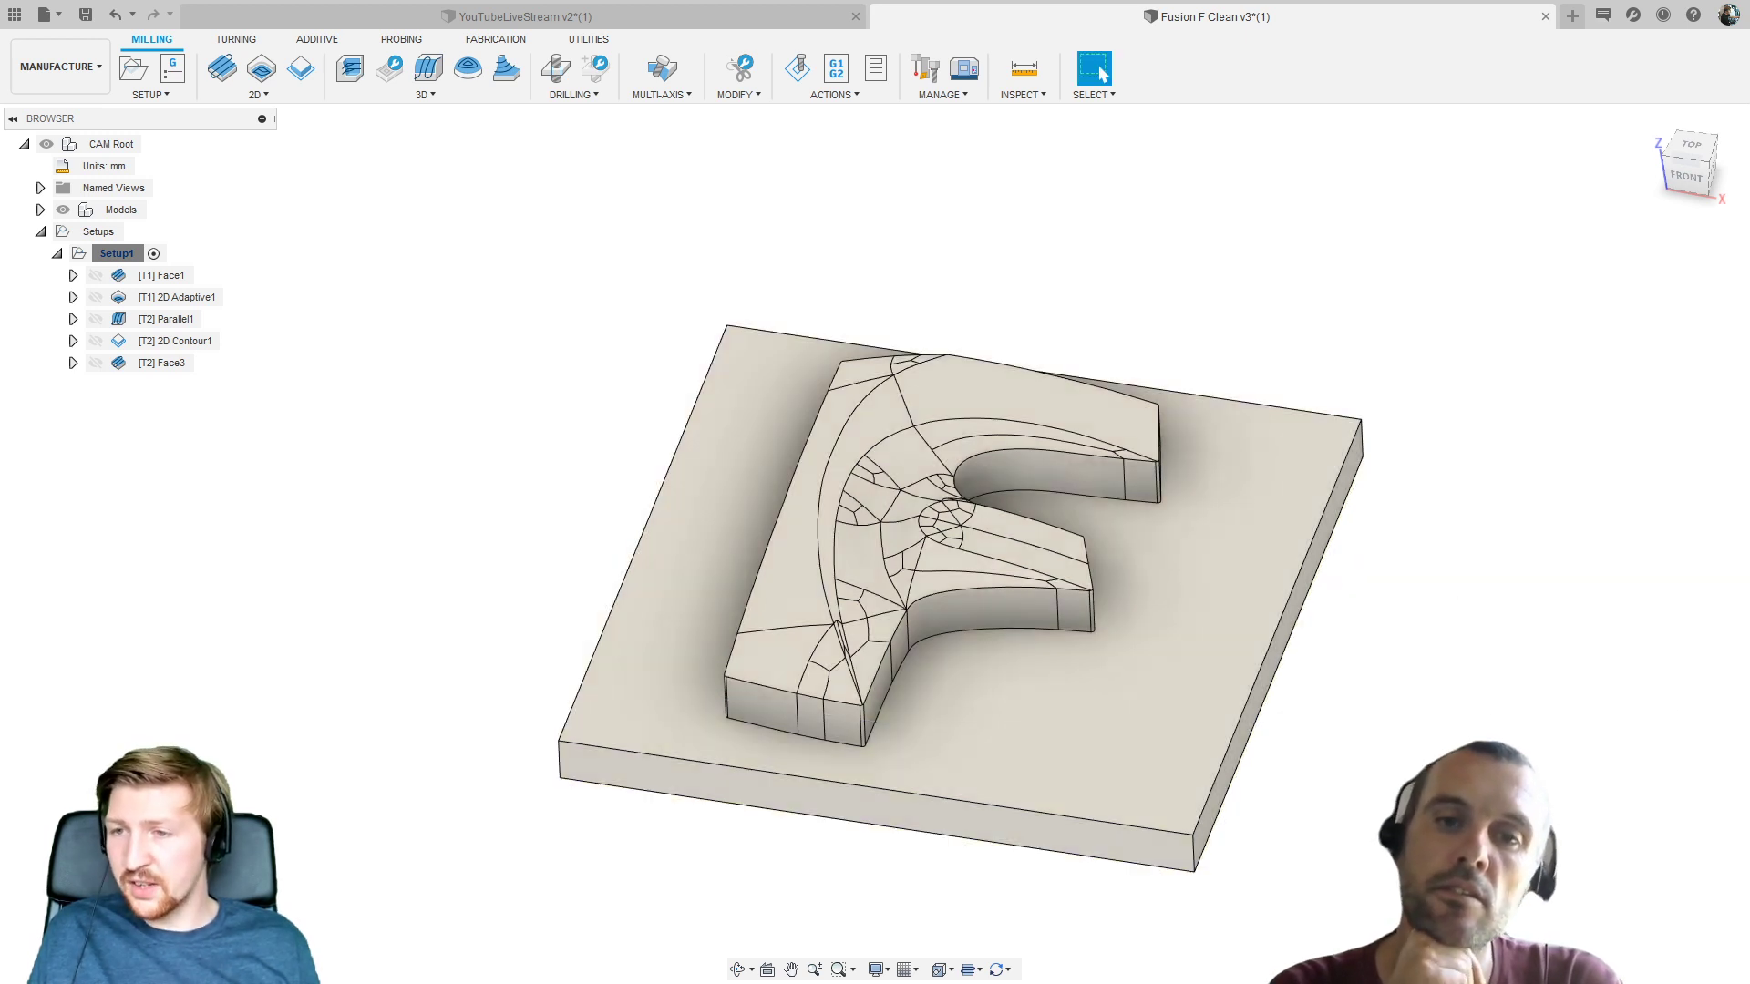